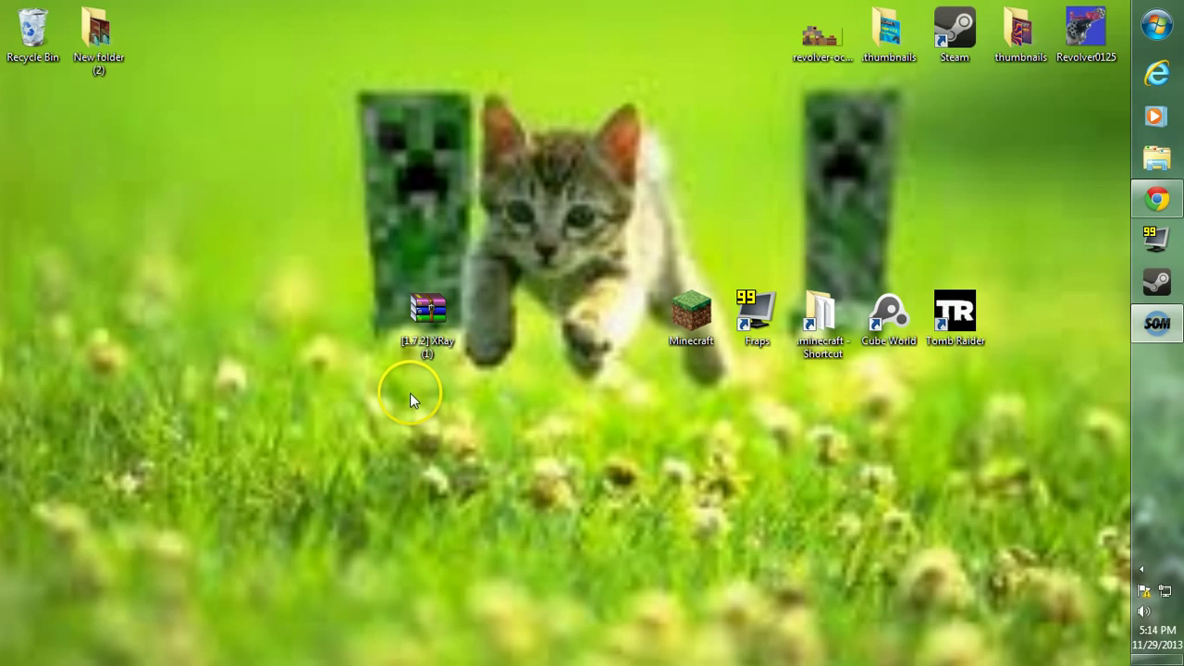
click(422, 344)
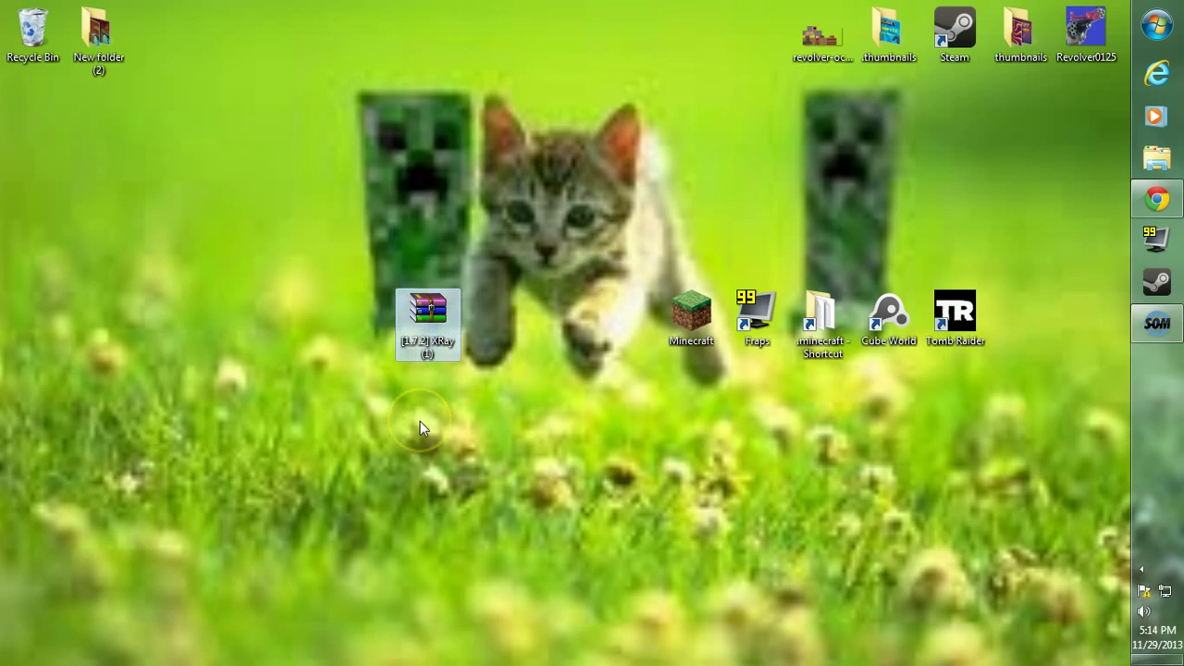
click(420, 421)
click(428, 327)
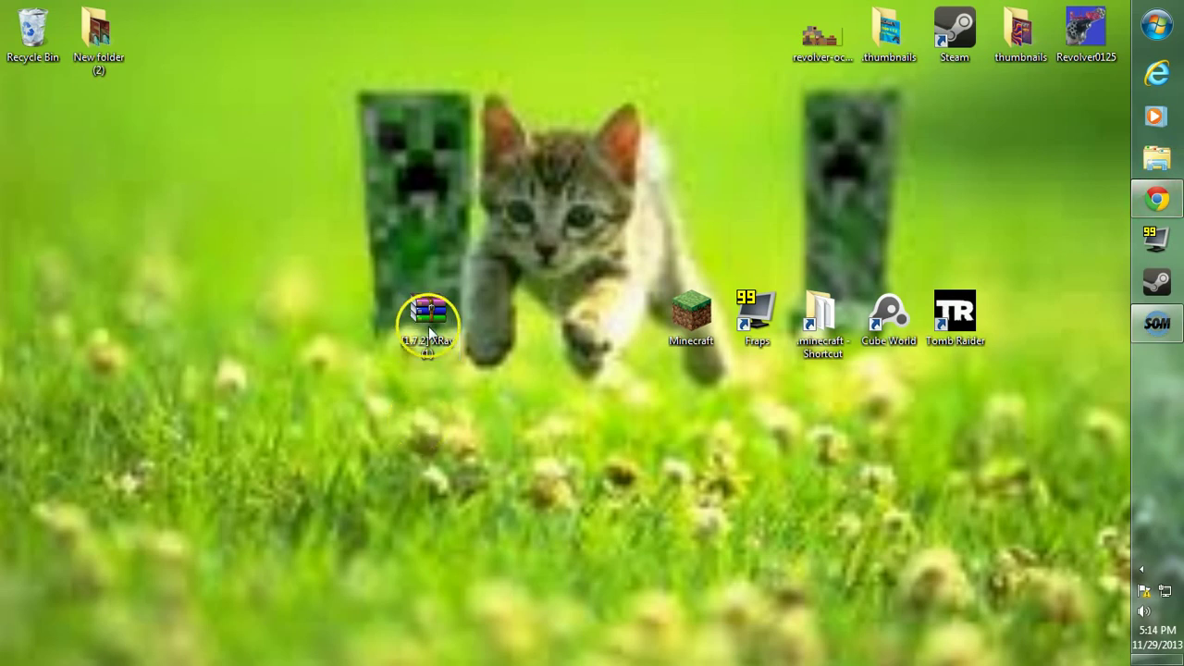
Step: Switch to Chrome and examine the XRay mod's forum post, including its download links, keybindings and patcher instructions
click(1155, 198)
click(1124, 129)
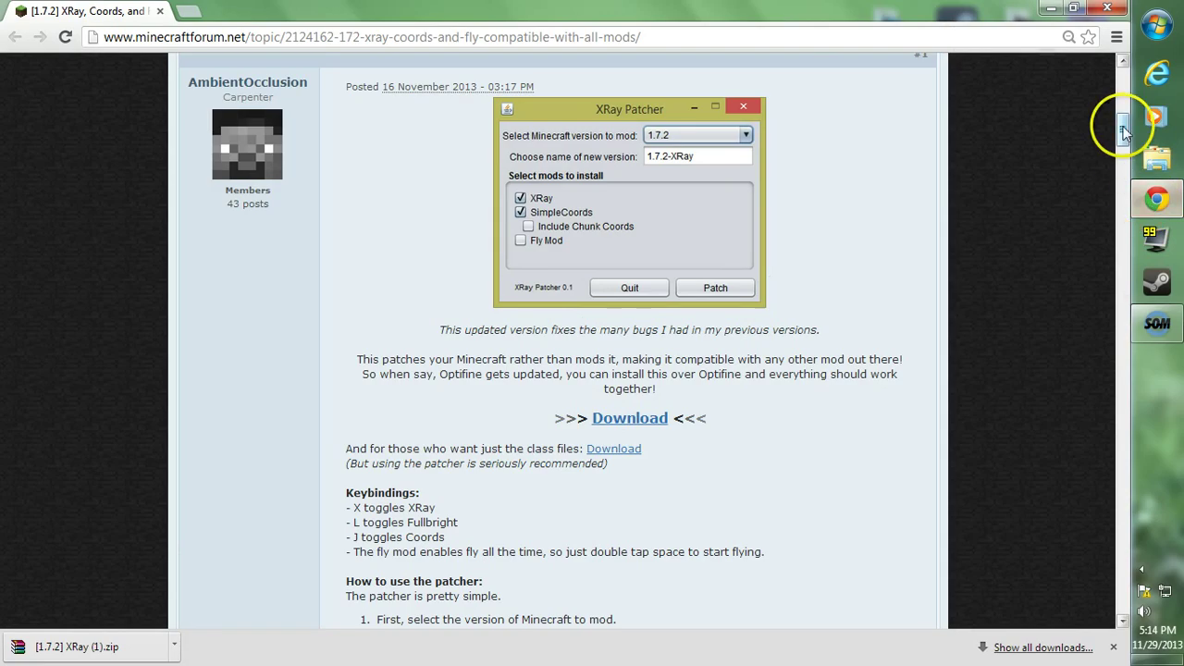
drag(1123, 130, 1123, 120)
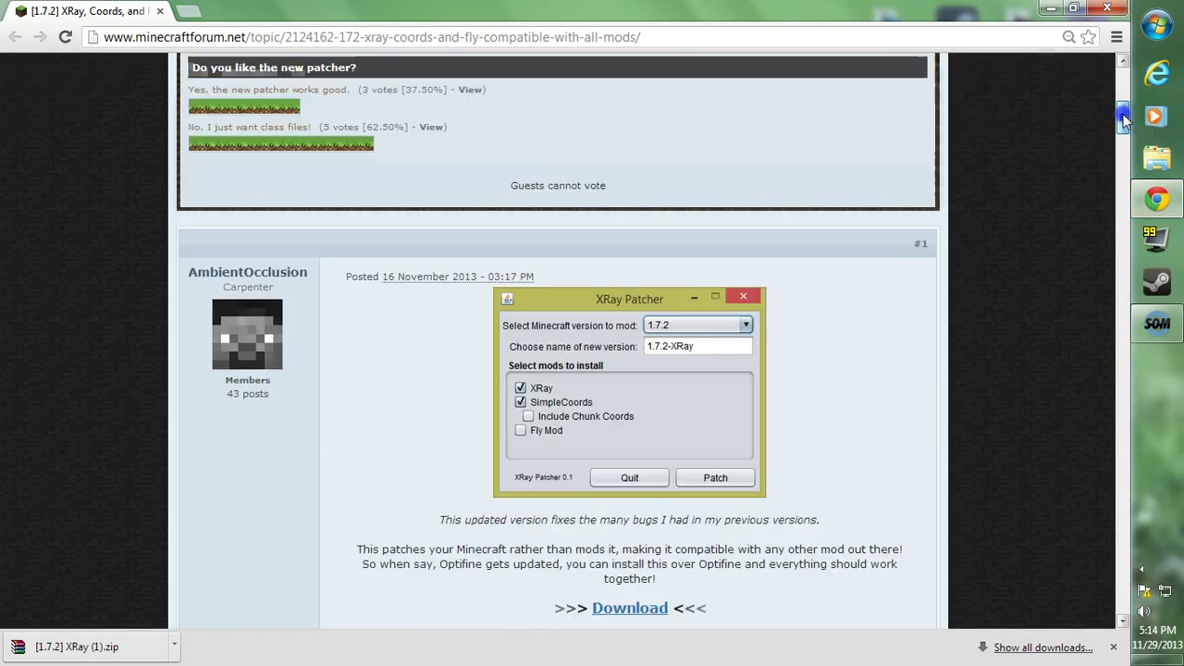
click(308, 271)
drag(208, 271, 189, 274)
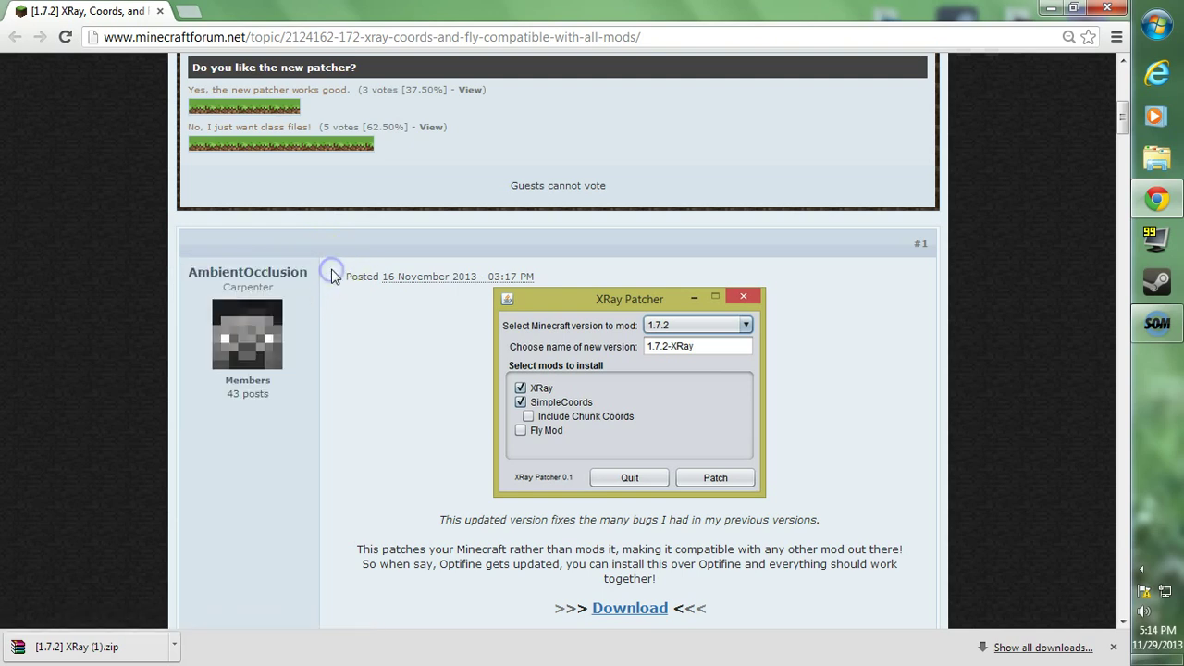
scroll(331, 275, down, 3)
scroll(332, 268, up, 1)
scroll(329, 267, down, 1)
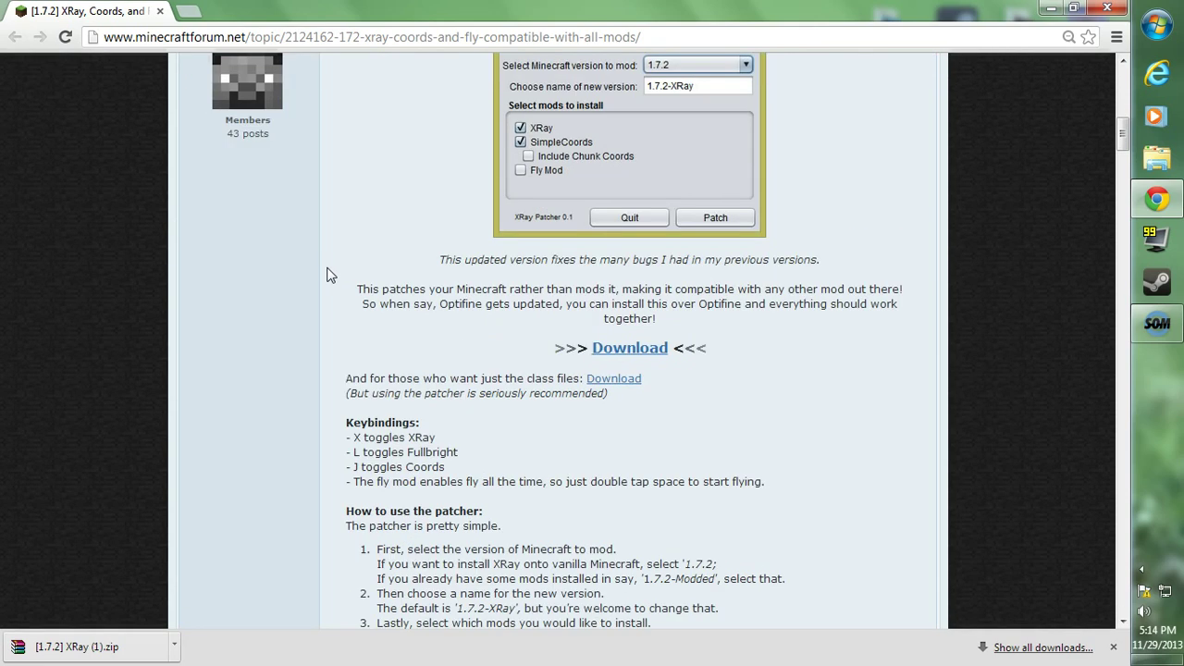
scroll(328, 274, up, 1)
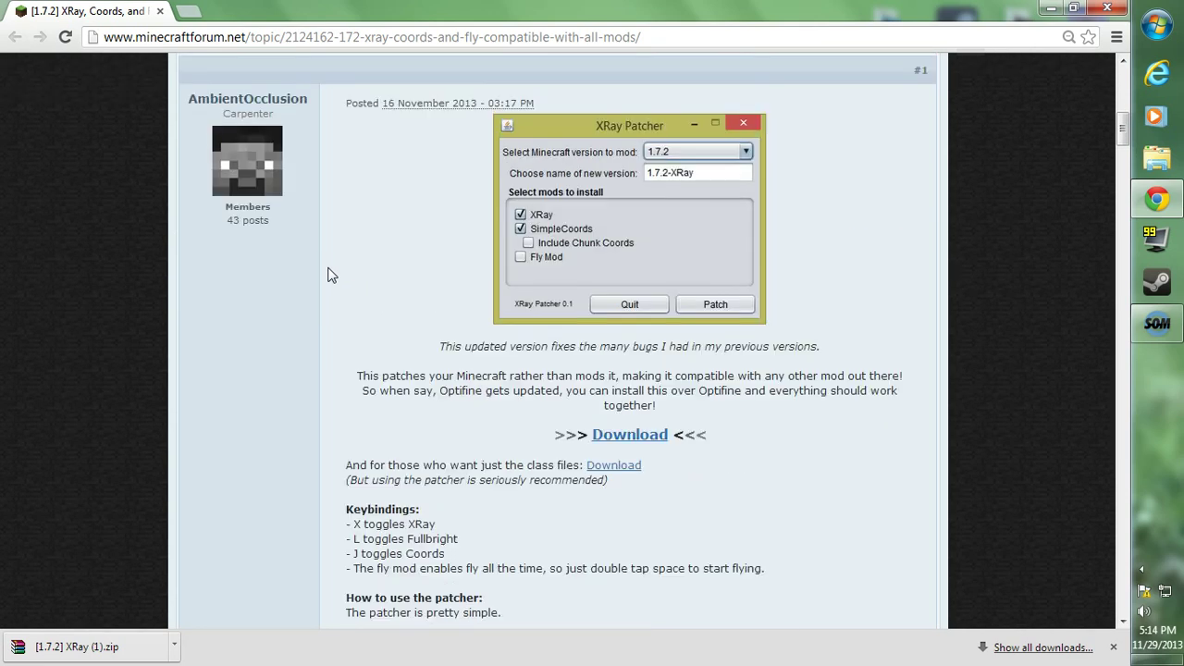
scroll(349, 333, down, 1)
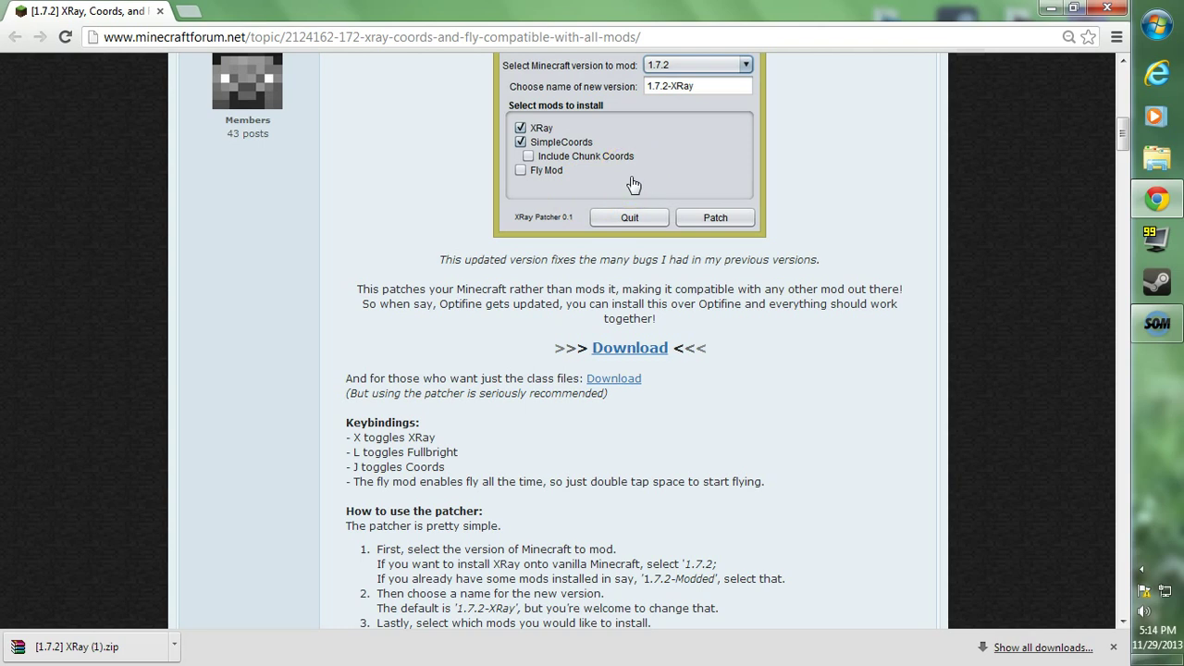
scroll(377, 307, up, 1)
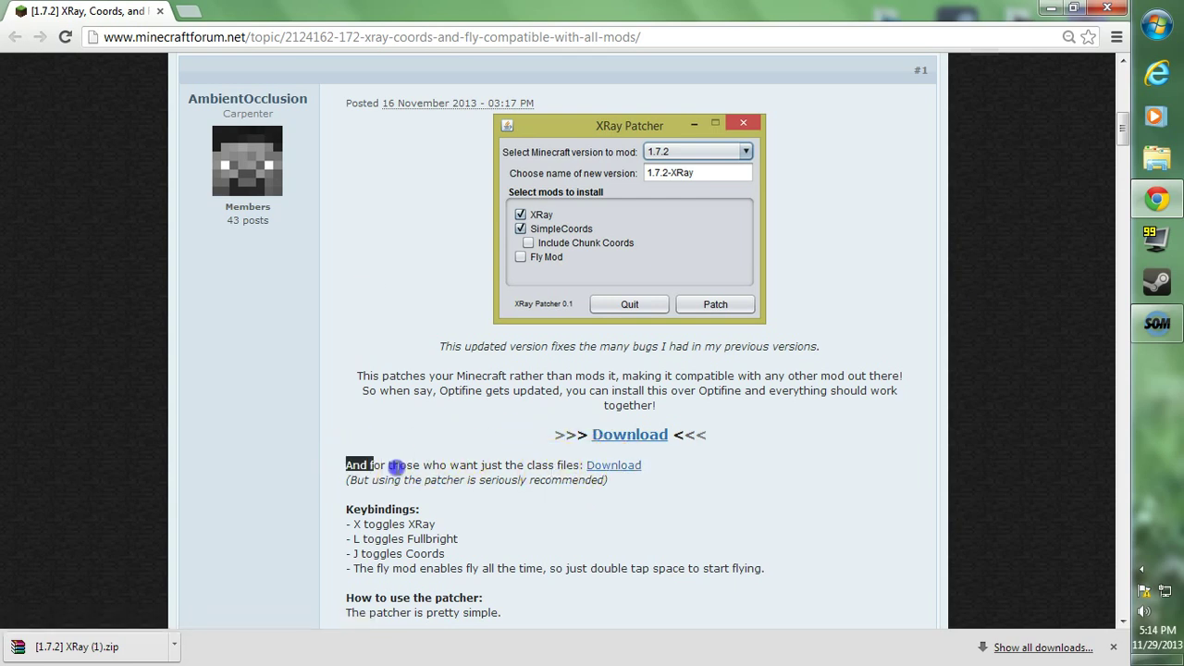
Step: Download the XRay class files zip from the forum post, skipping the adf.ly ad and closing the ad page
drag(396, 467, 581, 467)
click(606, 466)
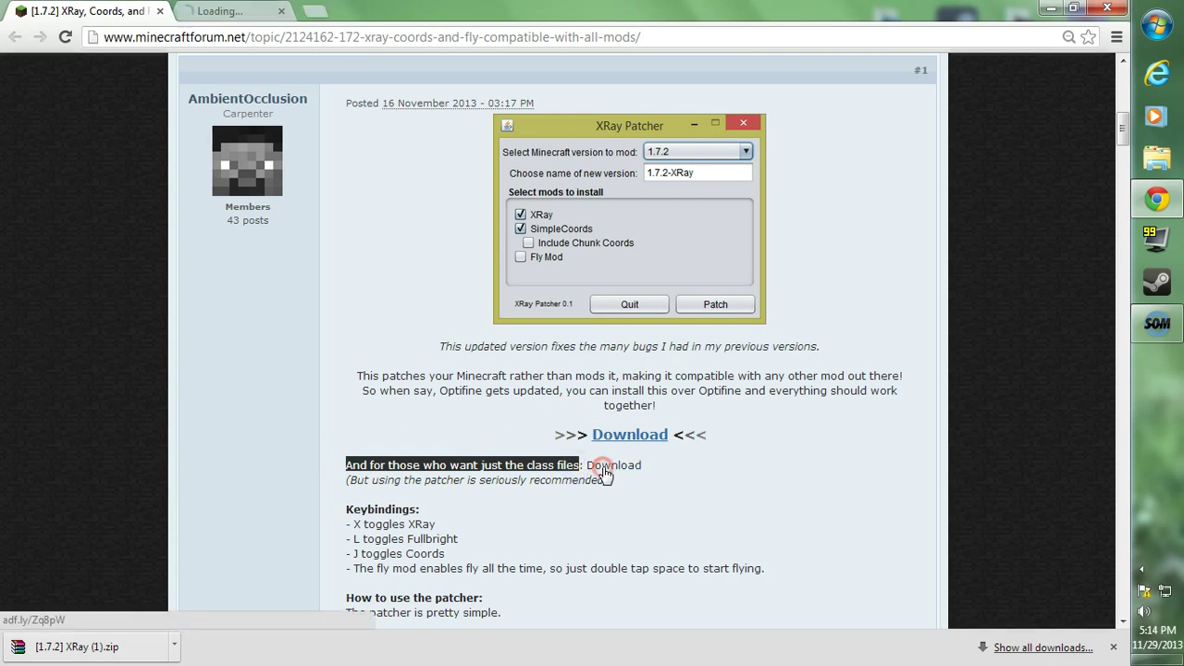
click(284, 168)
click(219, 11)
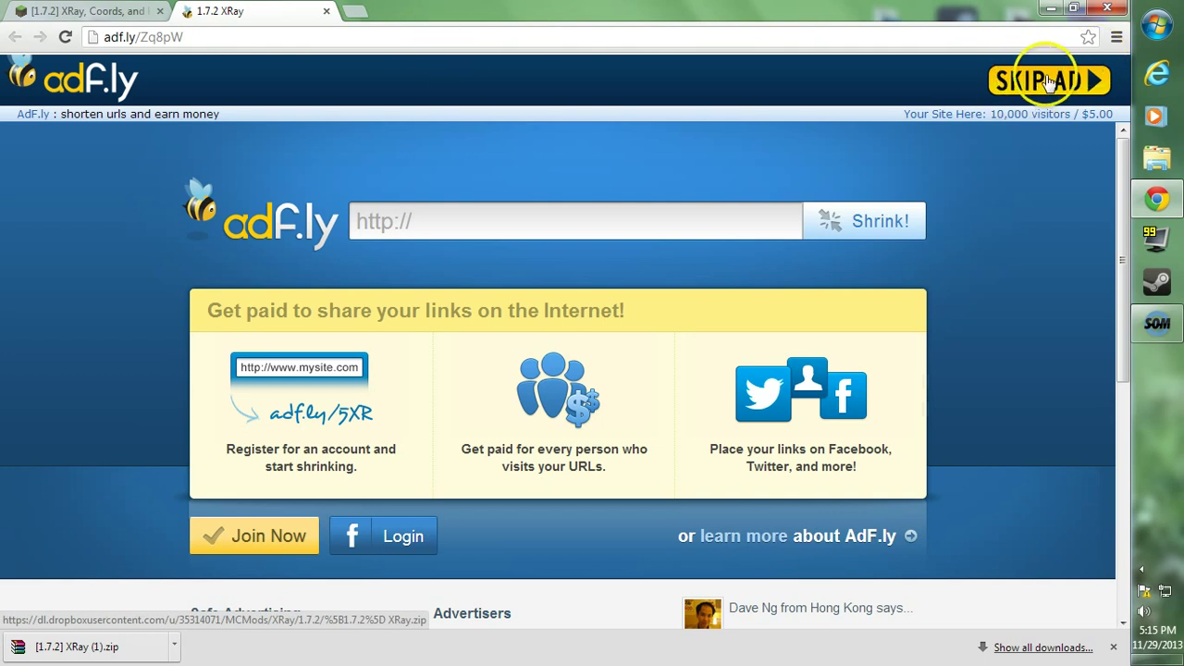
click(1048, 82)
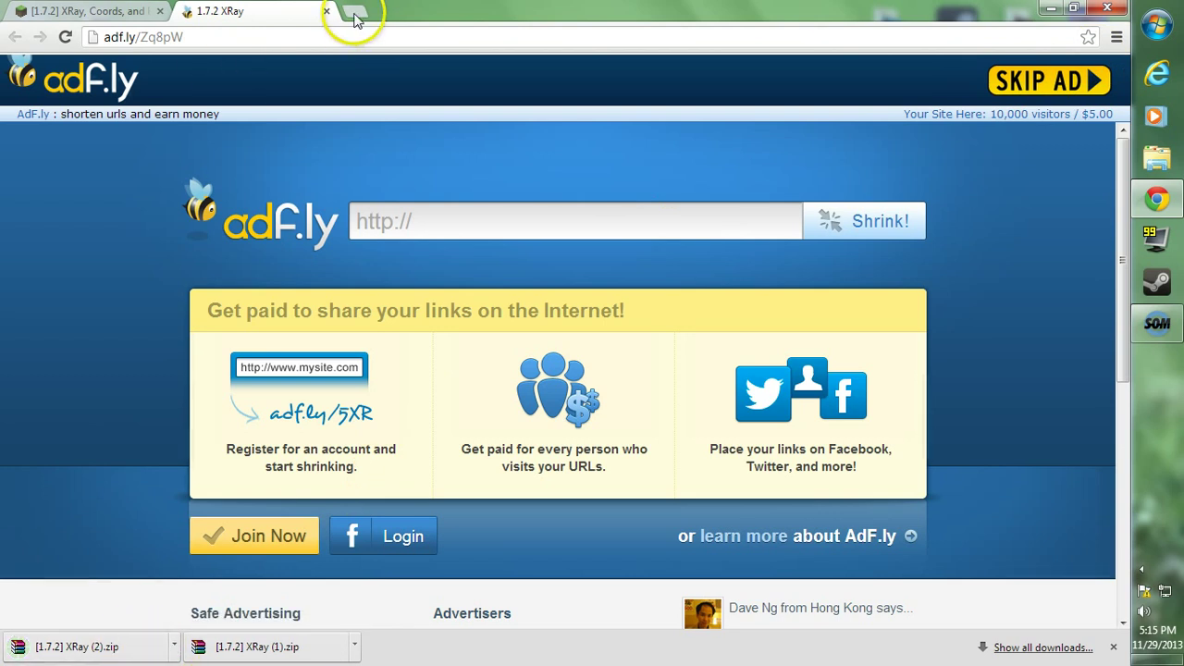
click(325, 11)
Step: Return to the desktop and open the Roaming folder by running %appdata%
key(super+d)
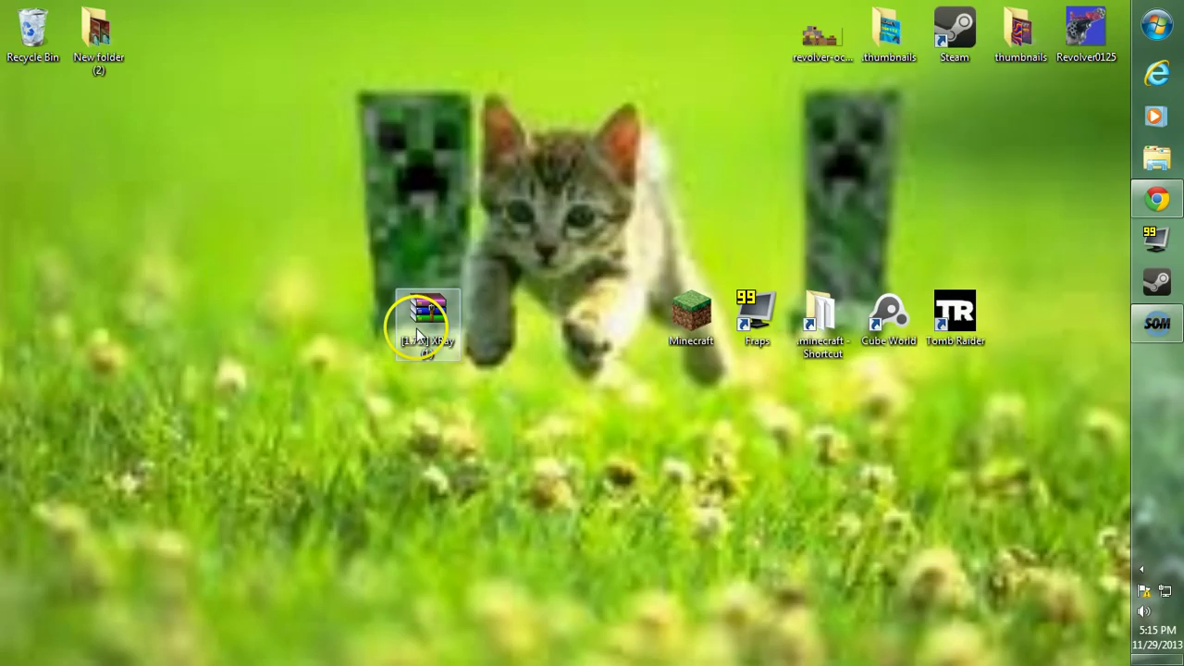
key(super)
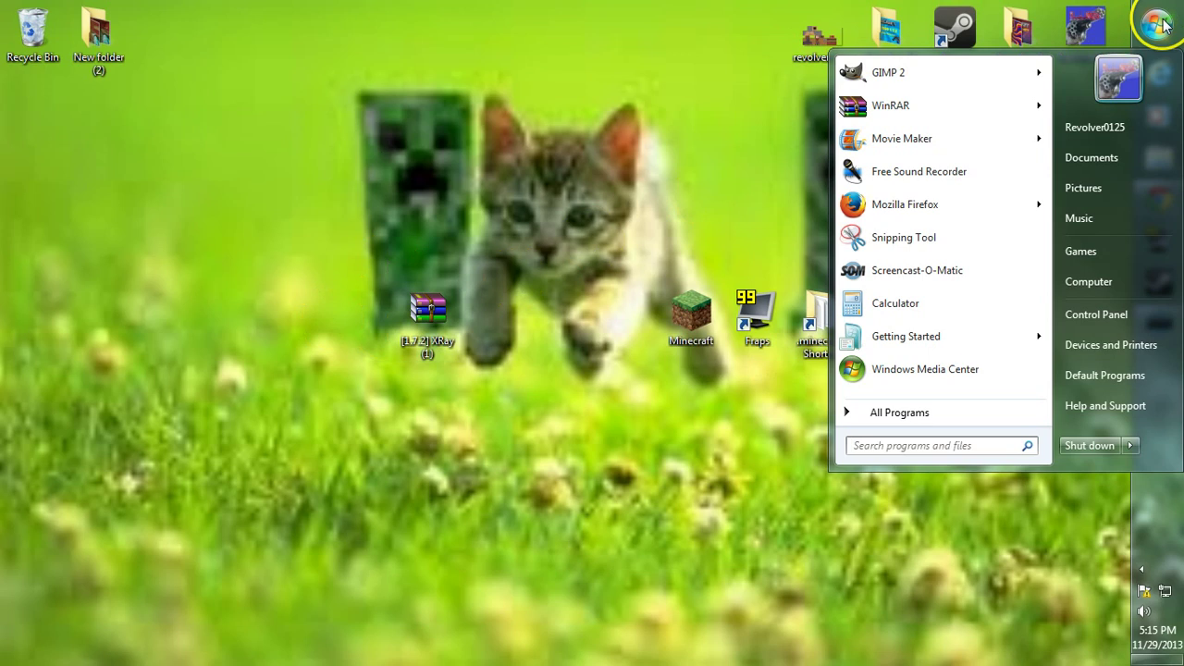
click(888, 445)
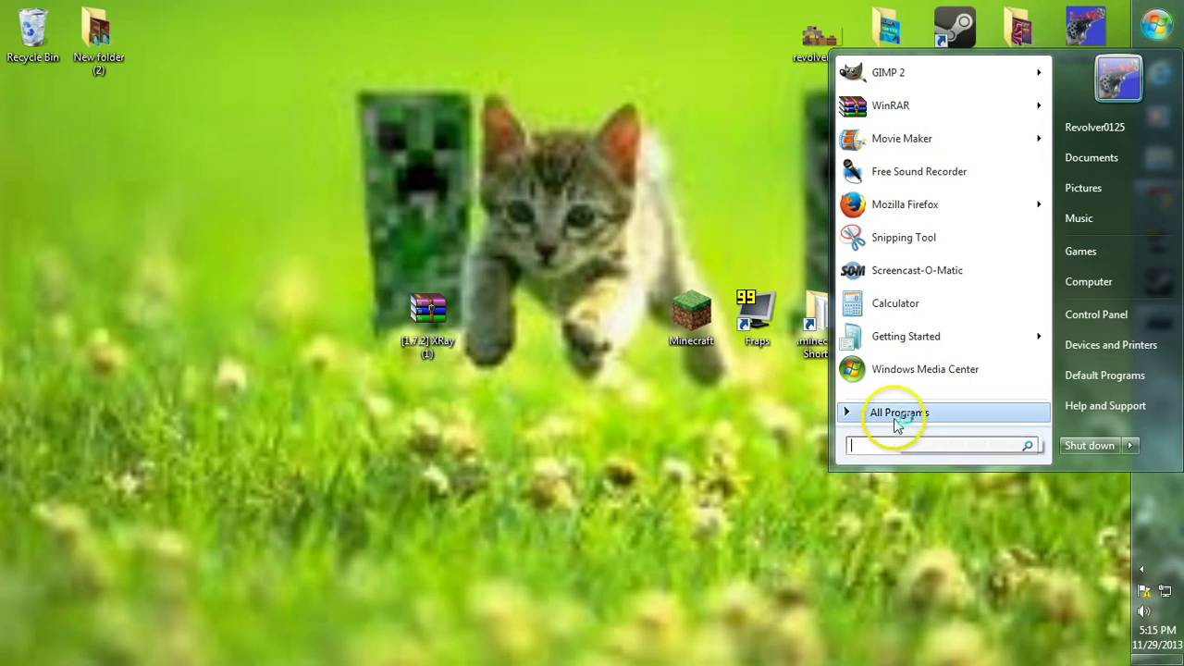
text(%appdata)
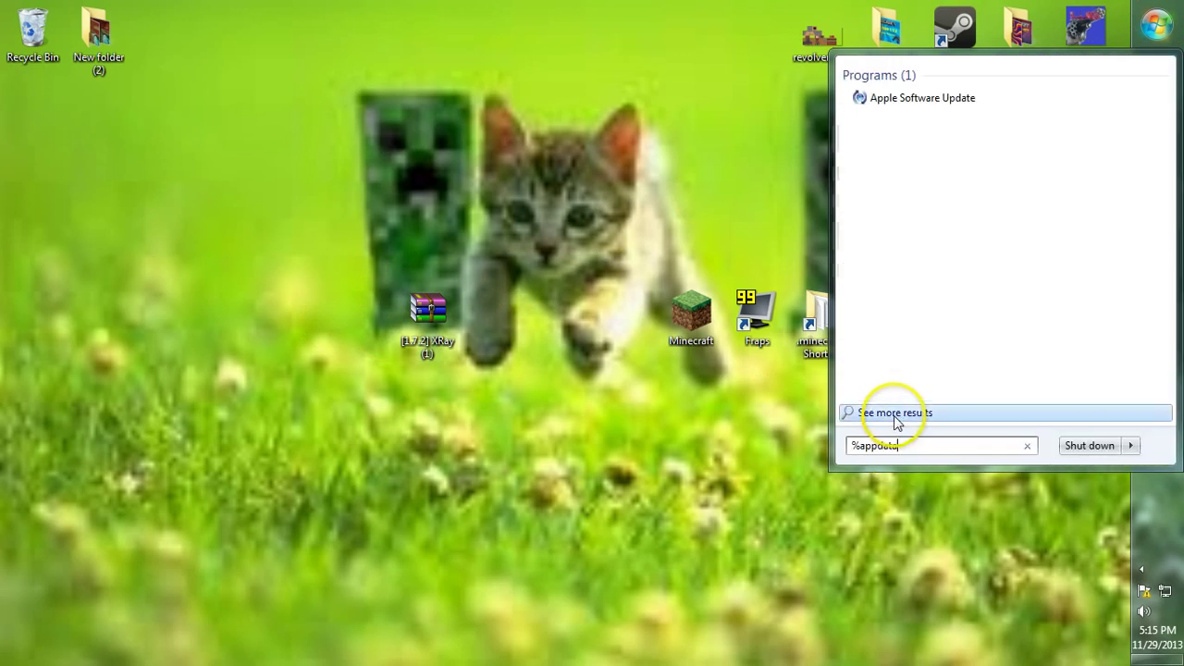
text(%)
key(Return)
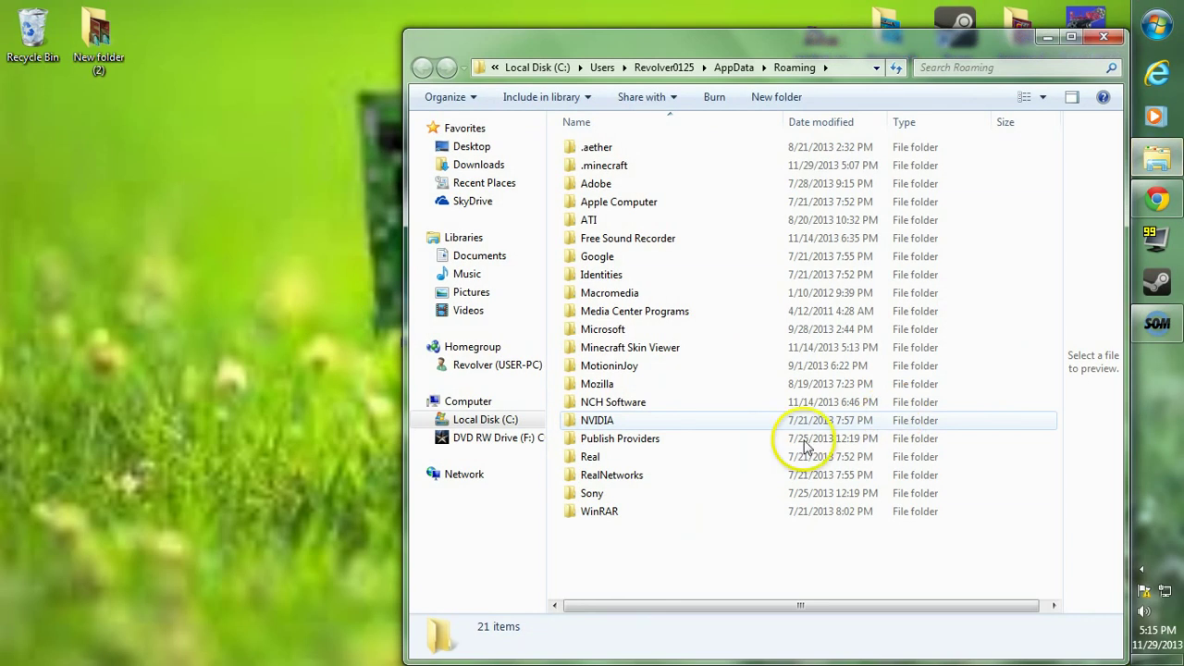
Step: Reposition the folder window so the XRay archive on the desktop is uncovered, and open the versions folder inside .minecraft
drag(667, 46, 1175, 31)
click(749, 40)
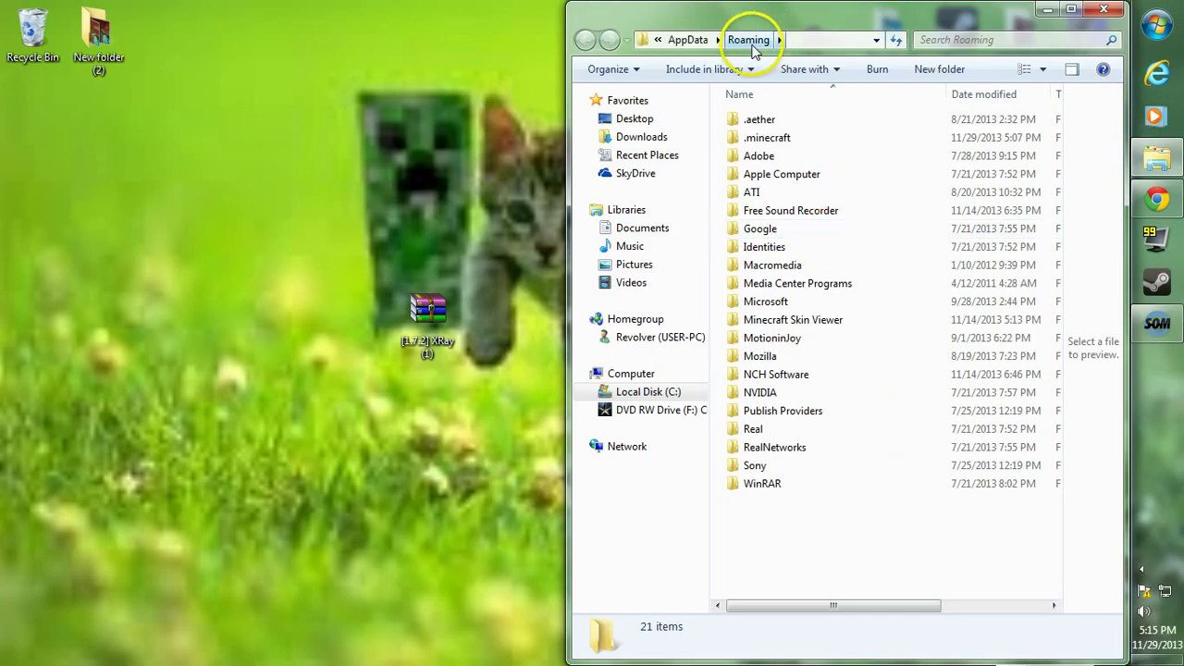
click(771, 141)
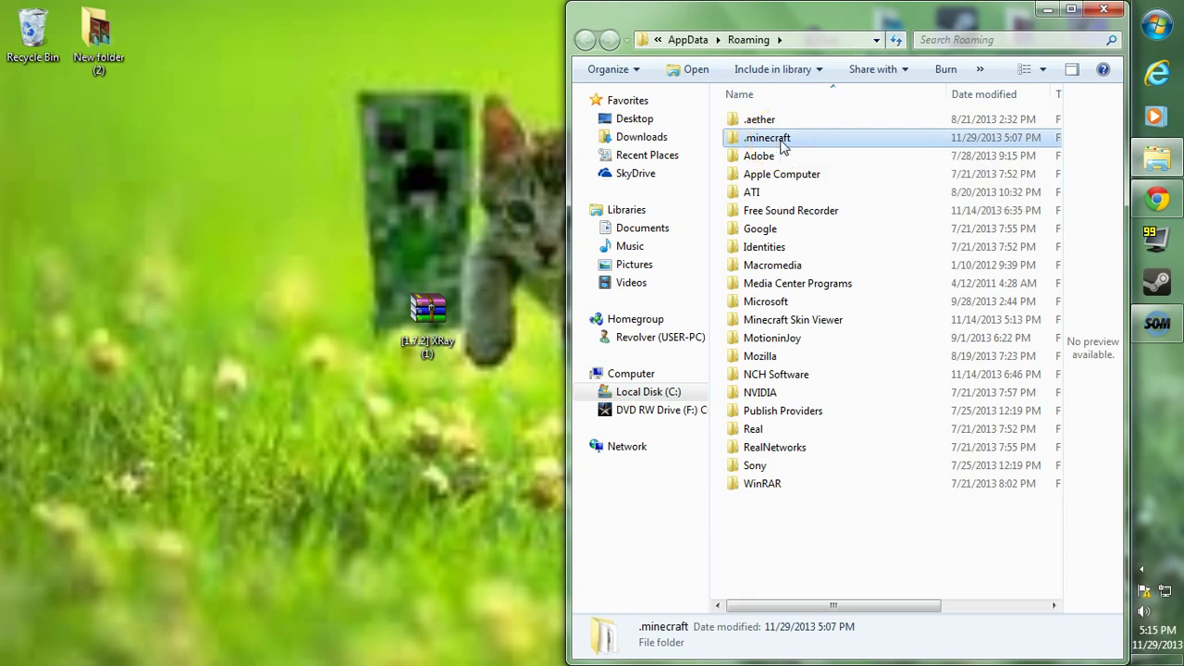
double_click(782, 146)
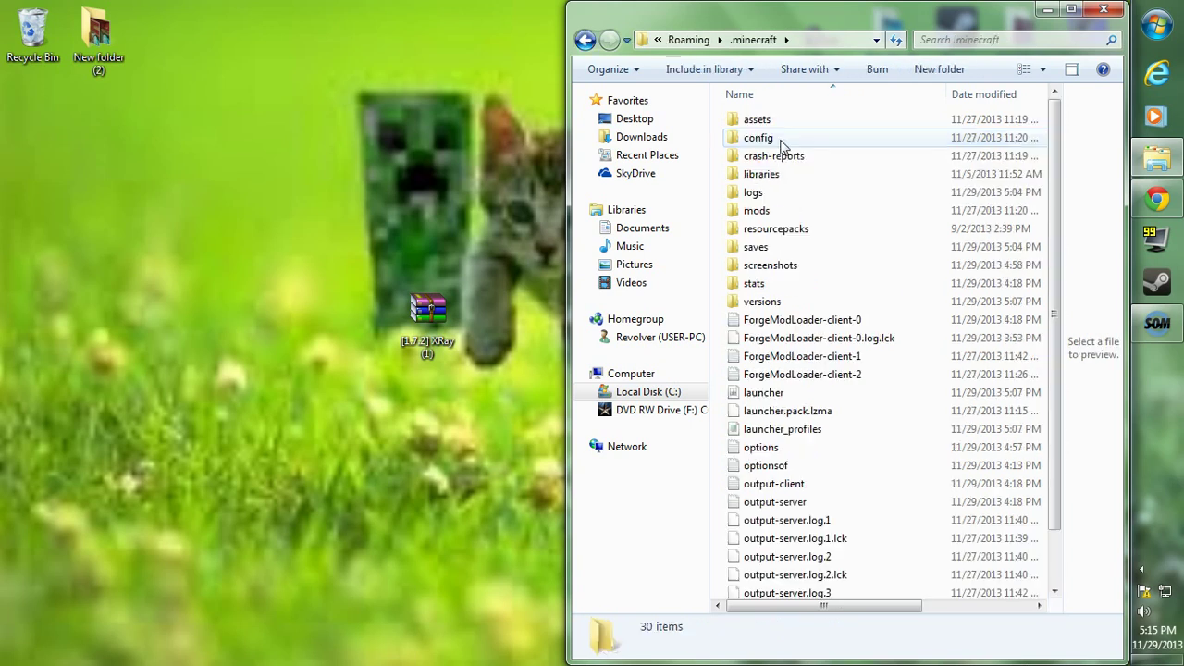
click(781, 305)
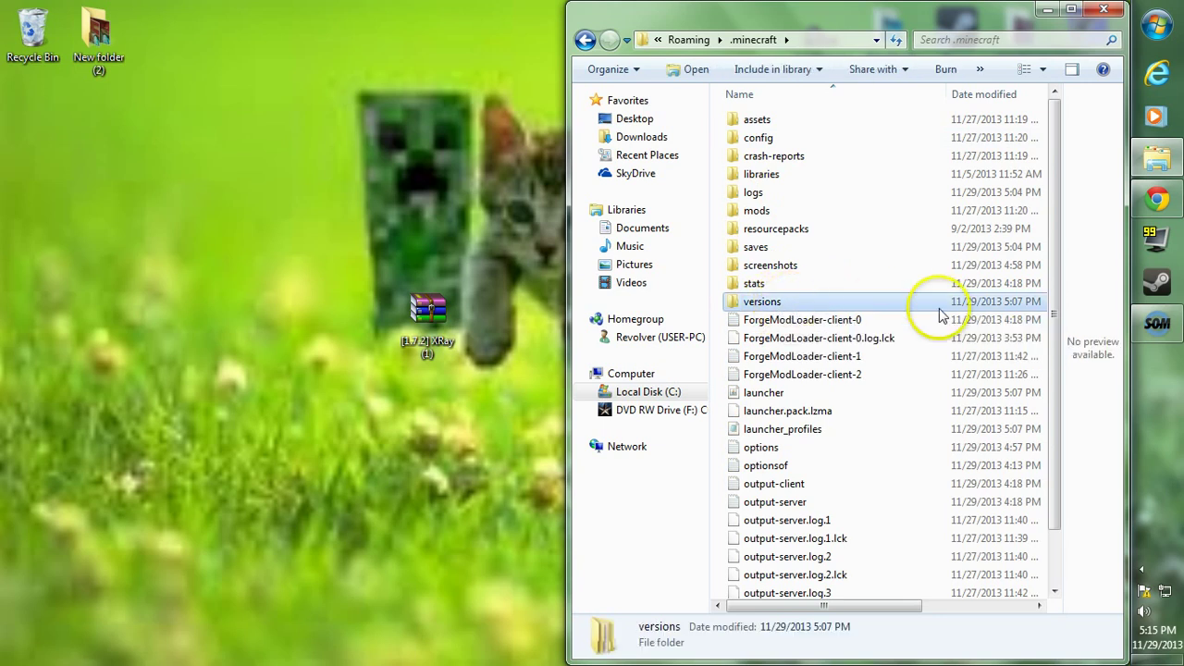
double_click(791, 303)
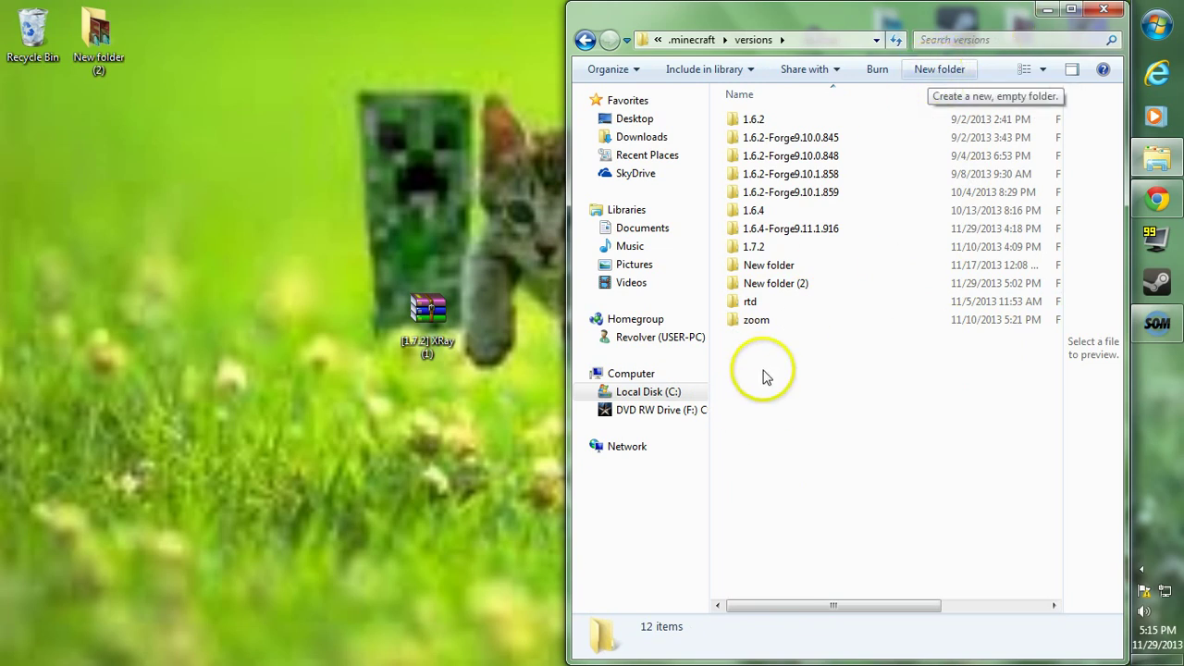
Step: Create a new folder named xray in the versions folder
right_click(764, 373)
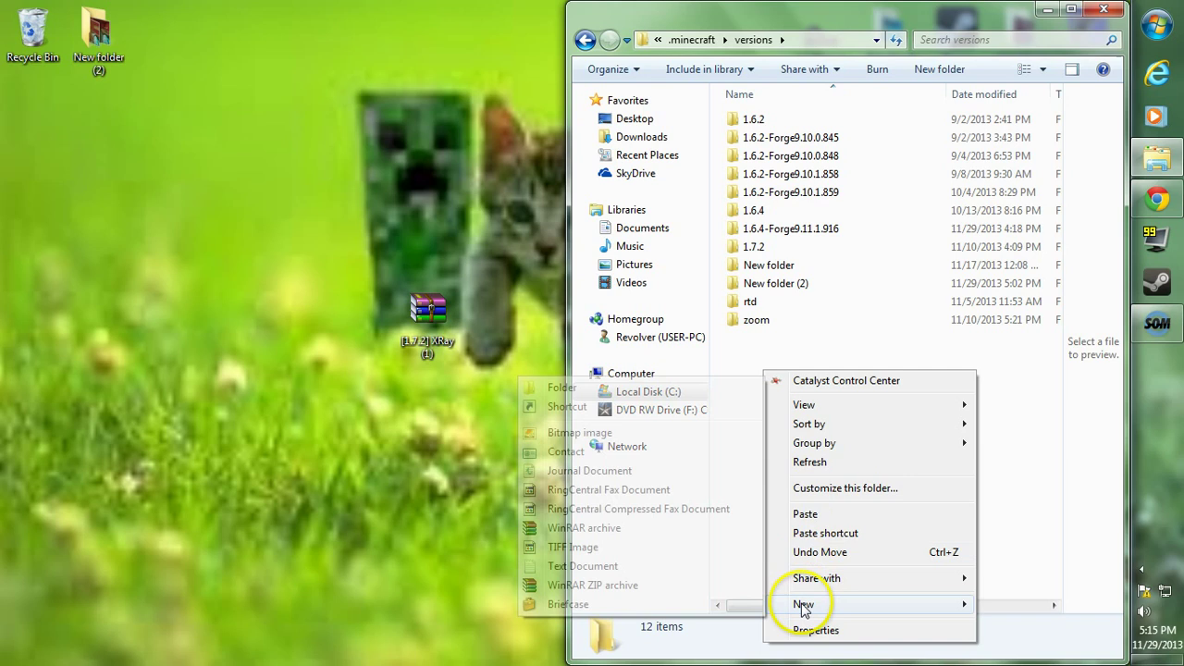
click(592, 392)
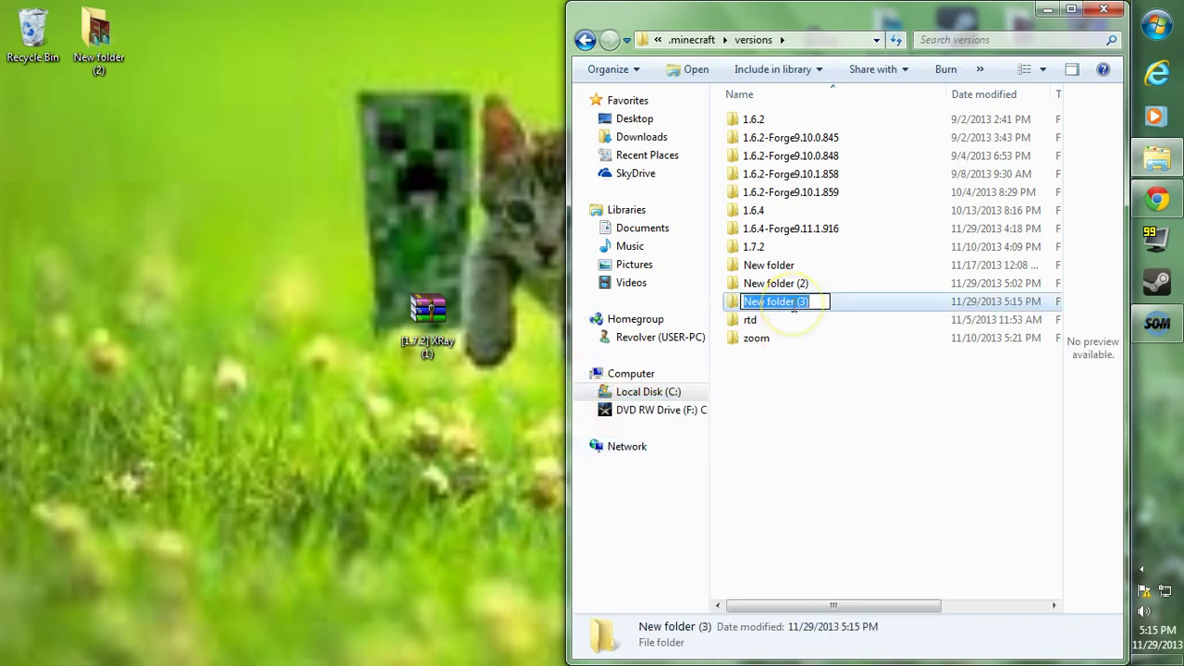
text(xray)
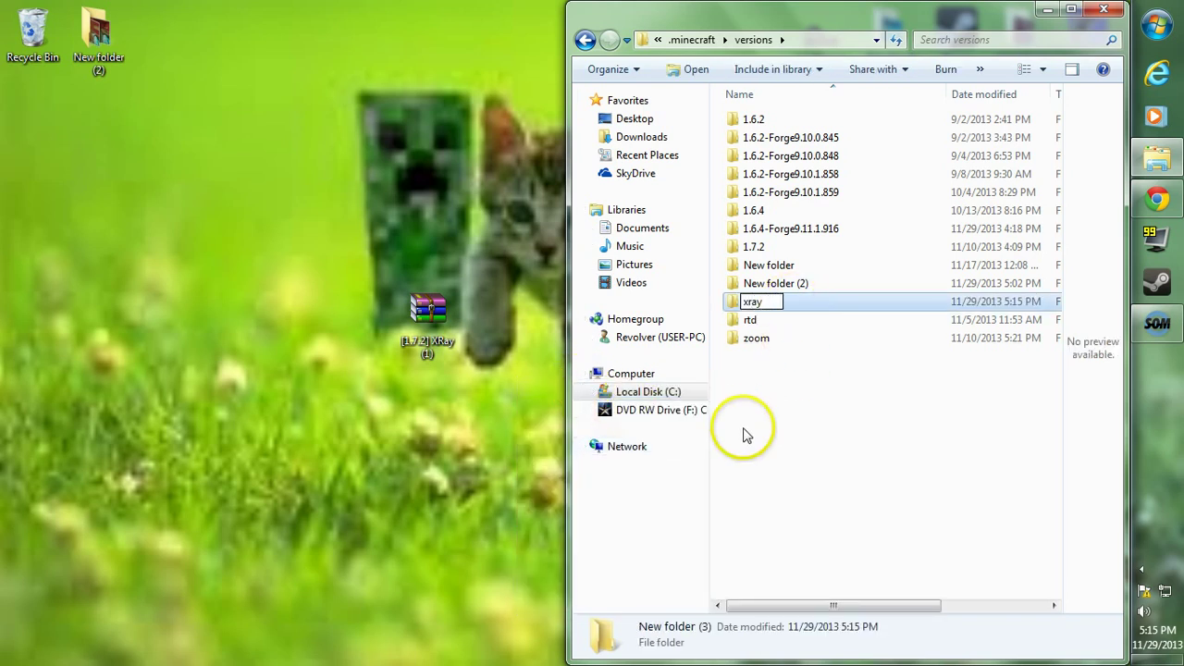
click(745, 435)
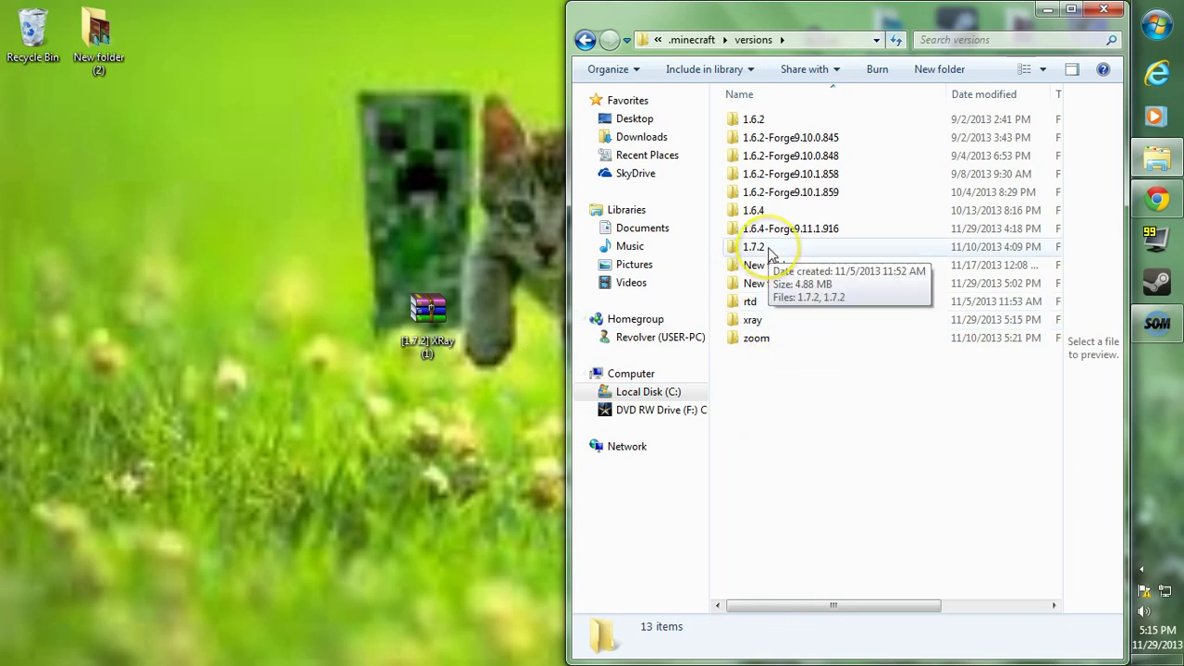
Step: Copy both 1.7.2 files from the 1.7.2 version folder
click(430, 319)
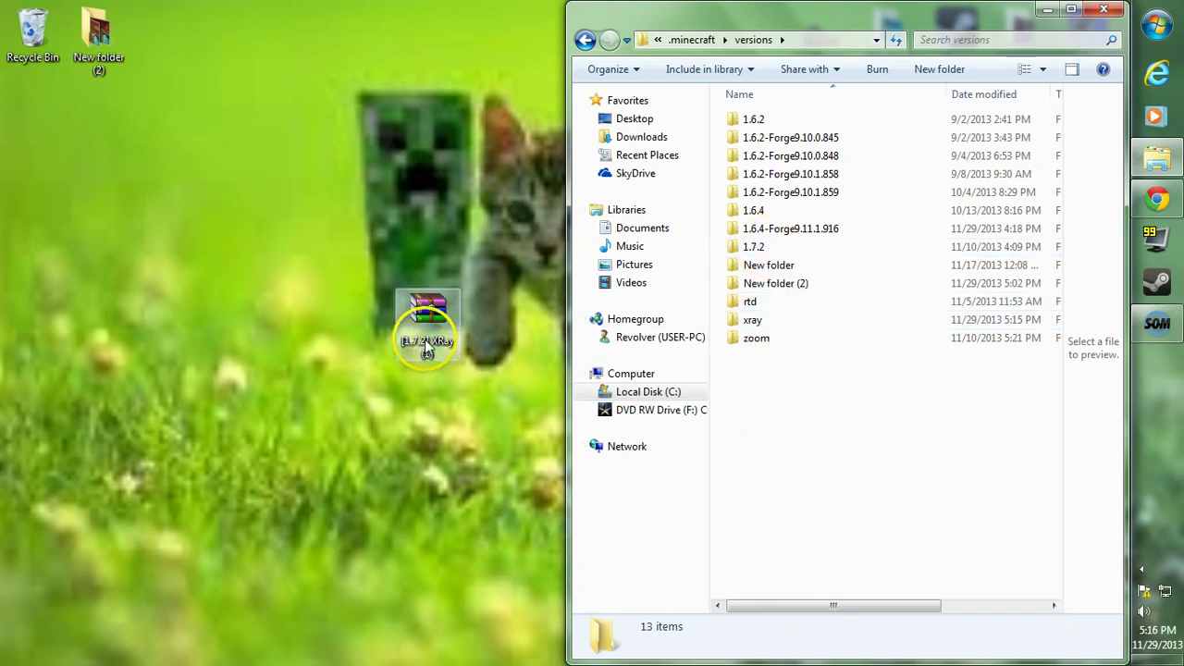
click(777, 253)
double_click(778, 250)
drag(772, 257, 776, 137)
right_click(793, 122)
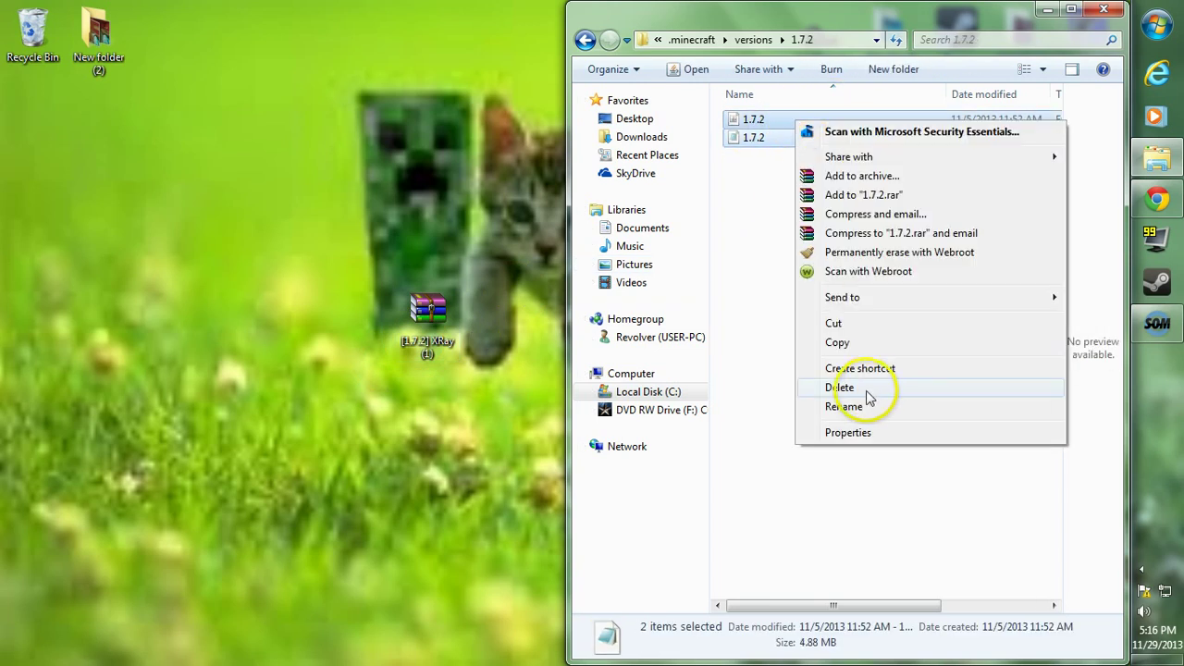
click(846, 342)
click(734, 328)
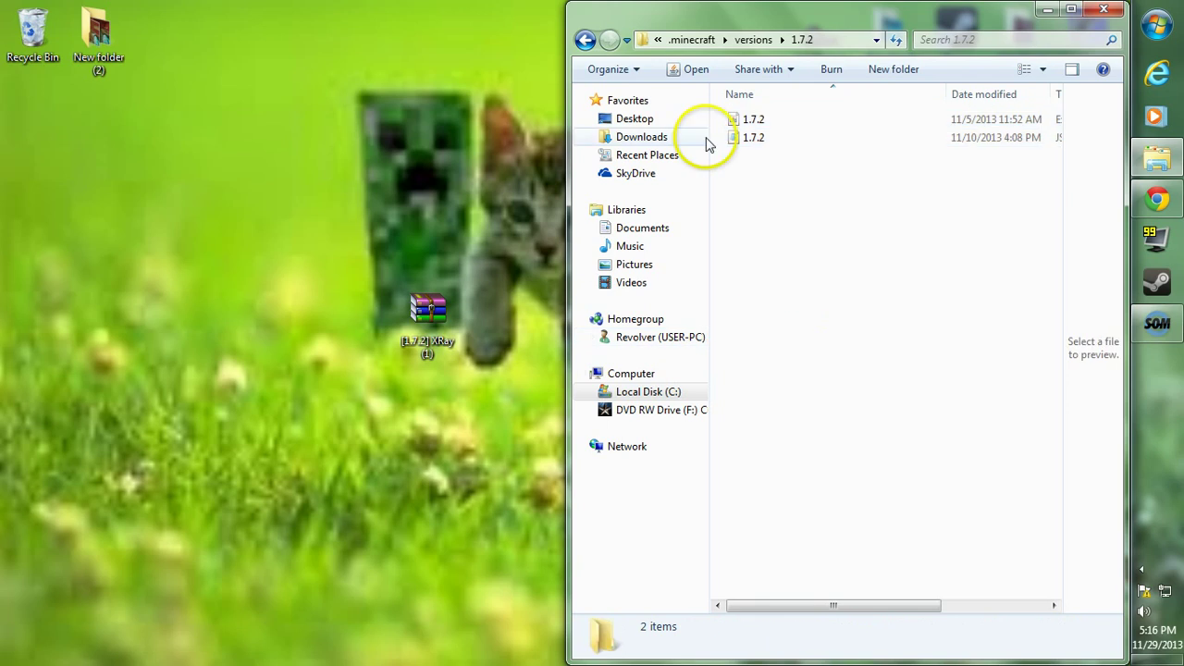
Step: Paste the copied 1.7.2 files into the xray folder inside versions
click(585, 41)
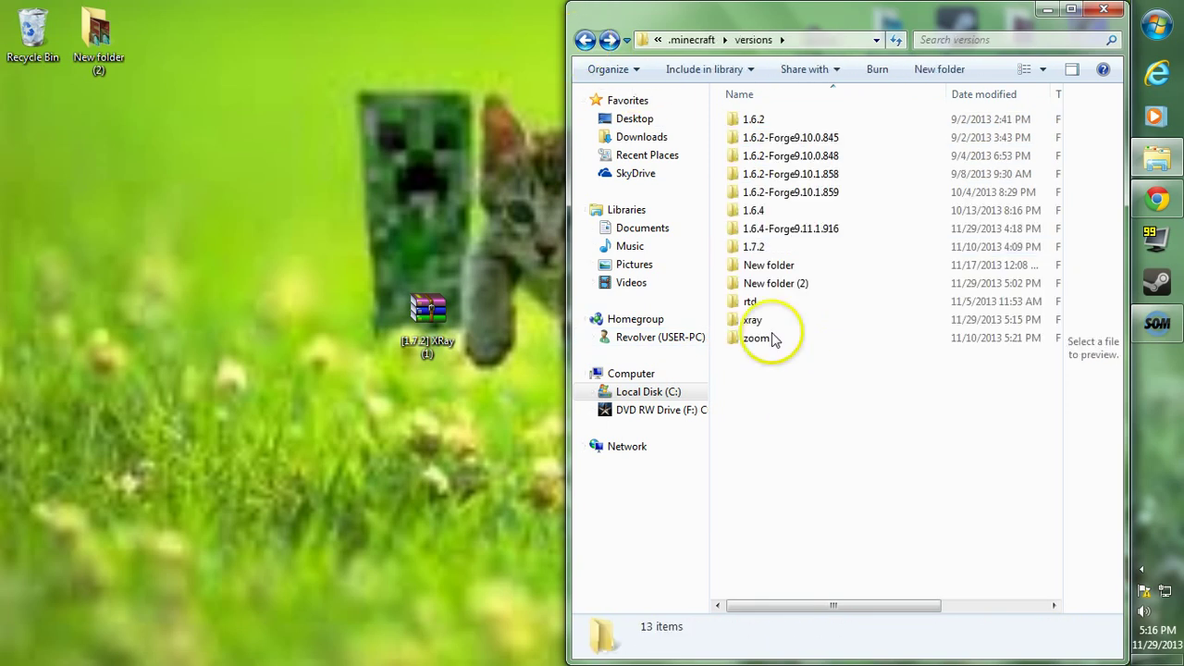
click(758, 322)
double_click(786, 323)
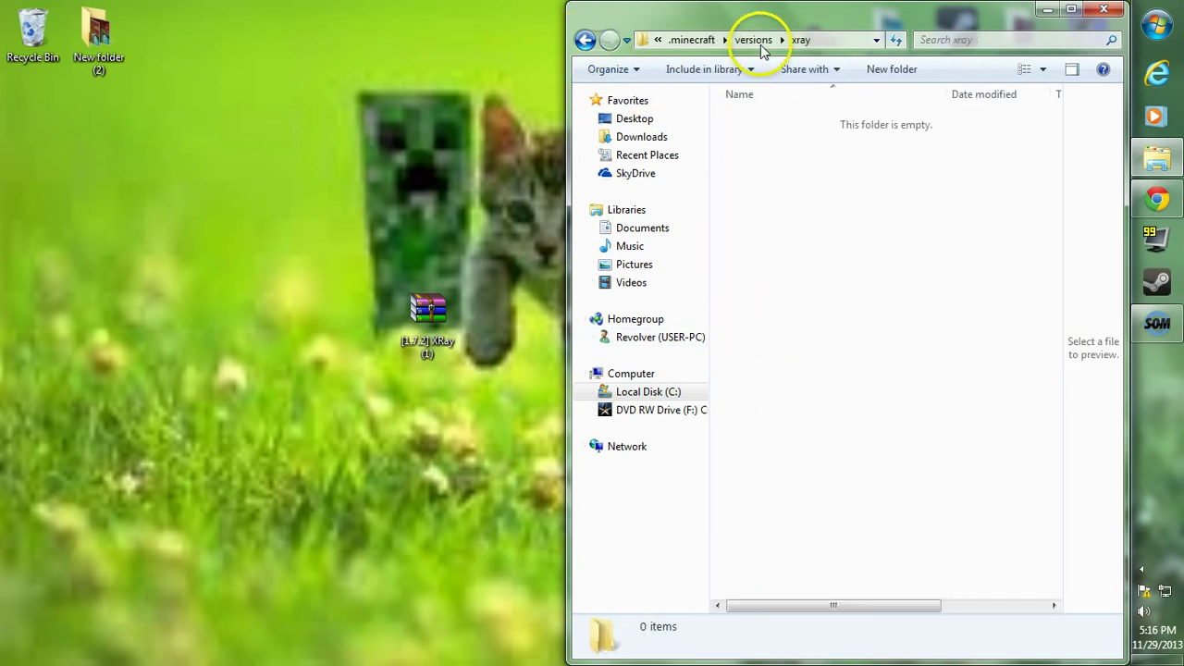
right_click(784, 173)
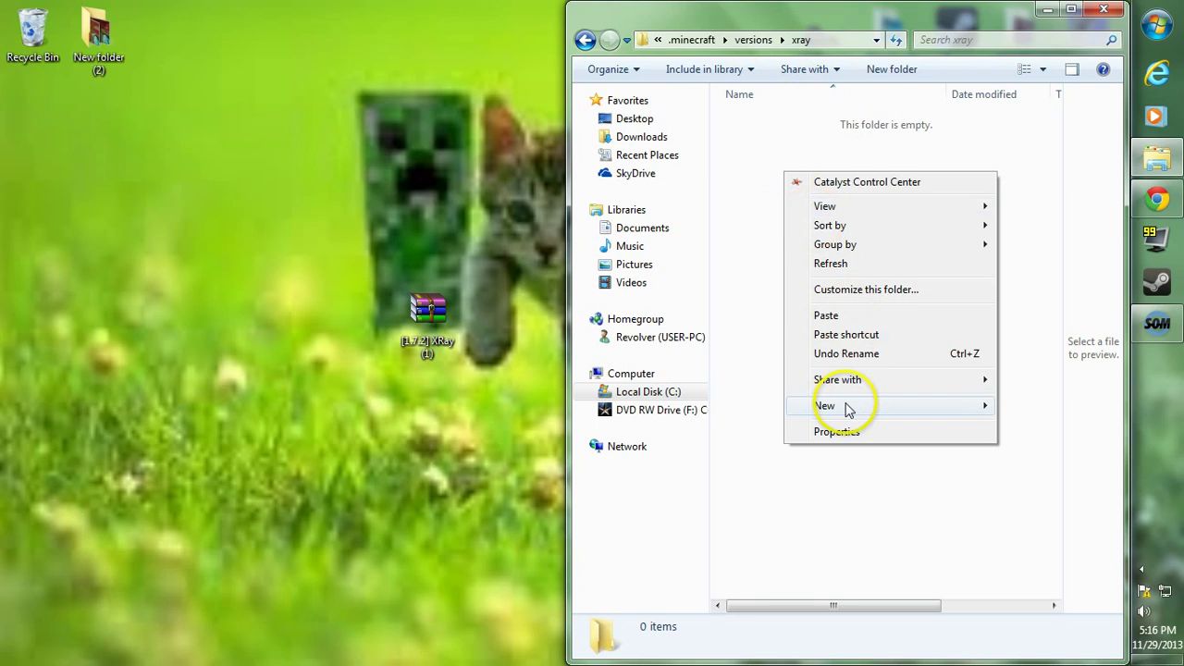
click(849, 317)
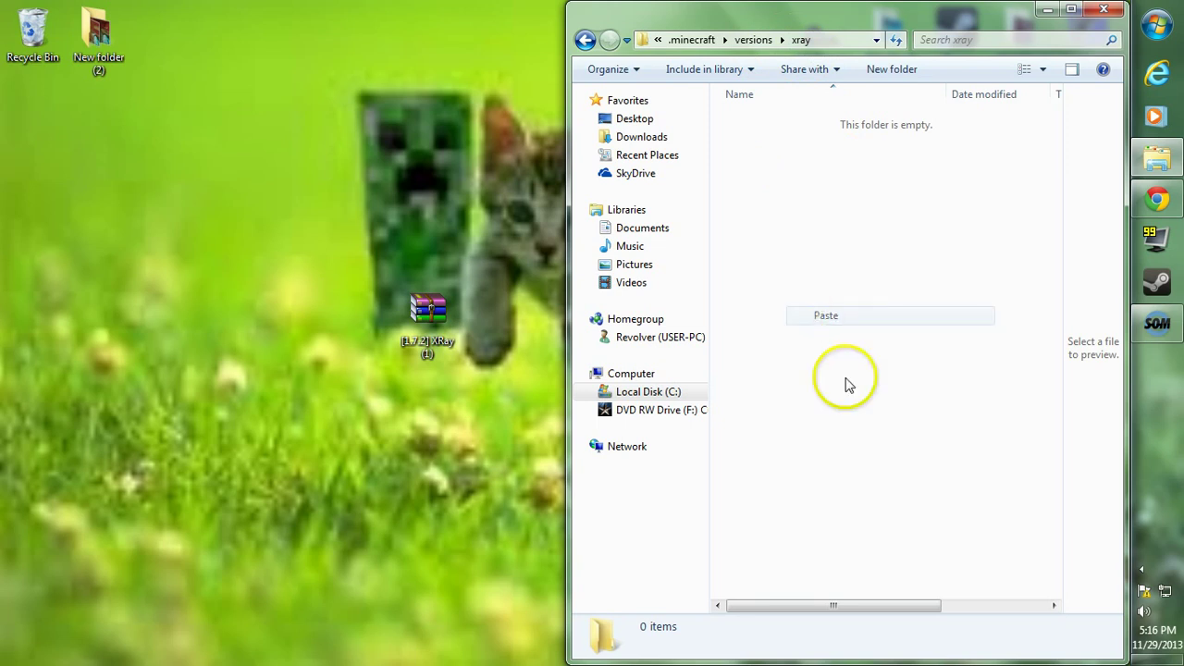
click(814, 327)
Step: Rename both pasted 1.7.2 files in the xray folder as xray
drag(767, 187, 808, 130)
right_click(808, 130)
click(872, 412)
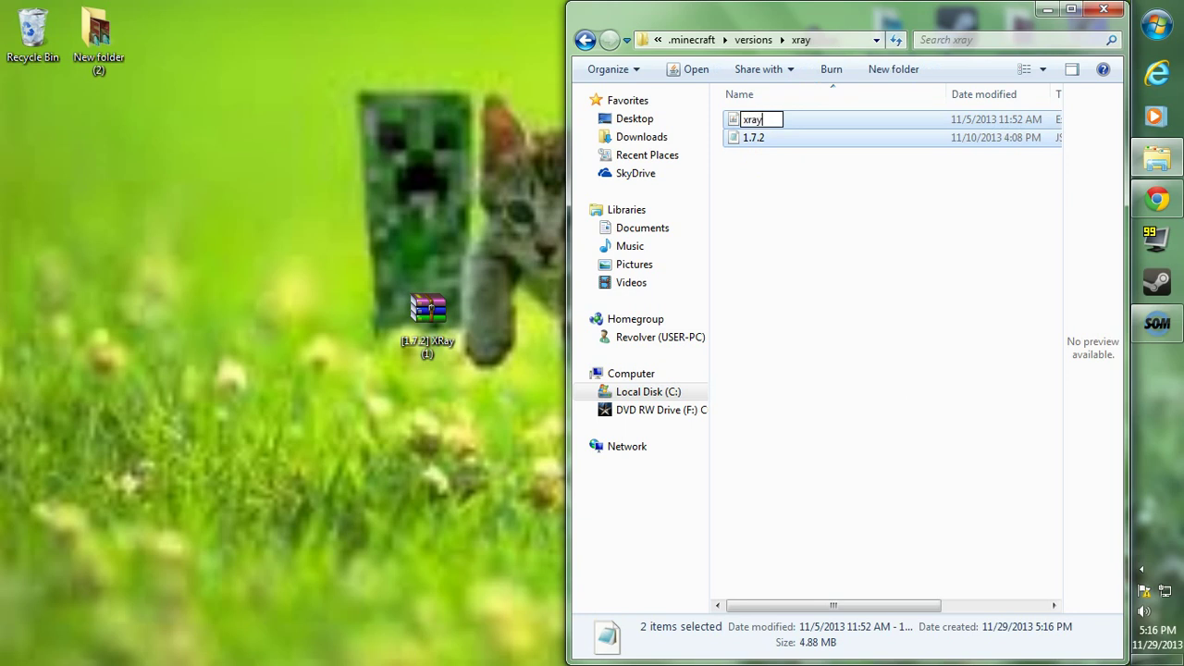
click(880, 413)
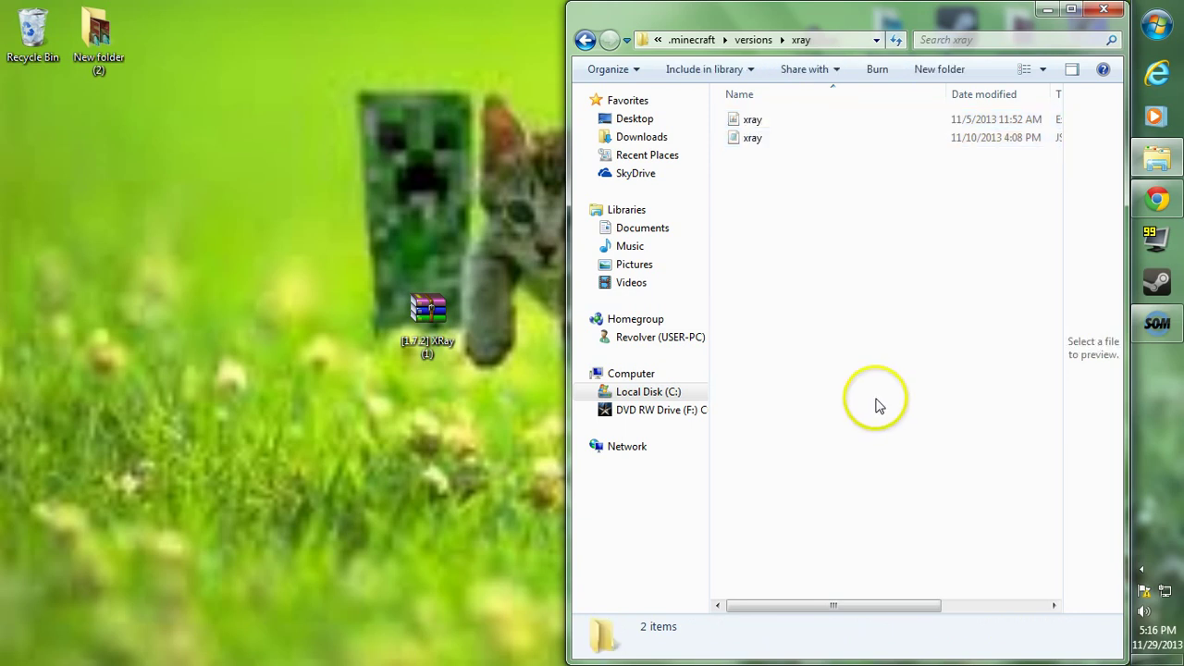
Step: Open the xray JSON file from the xray version folder in Notepad
drag(567, 174, 479, 174)
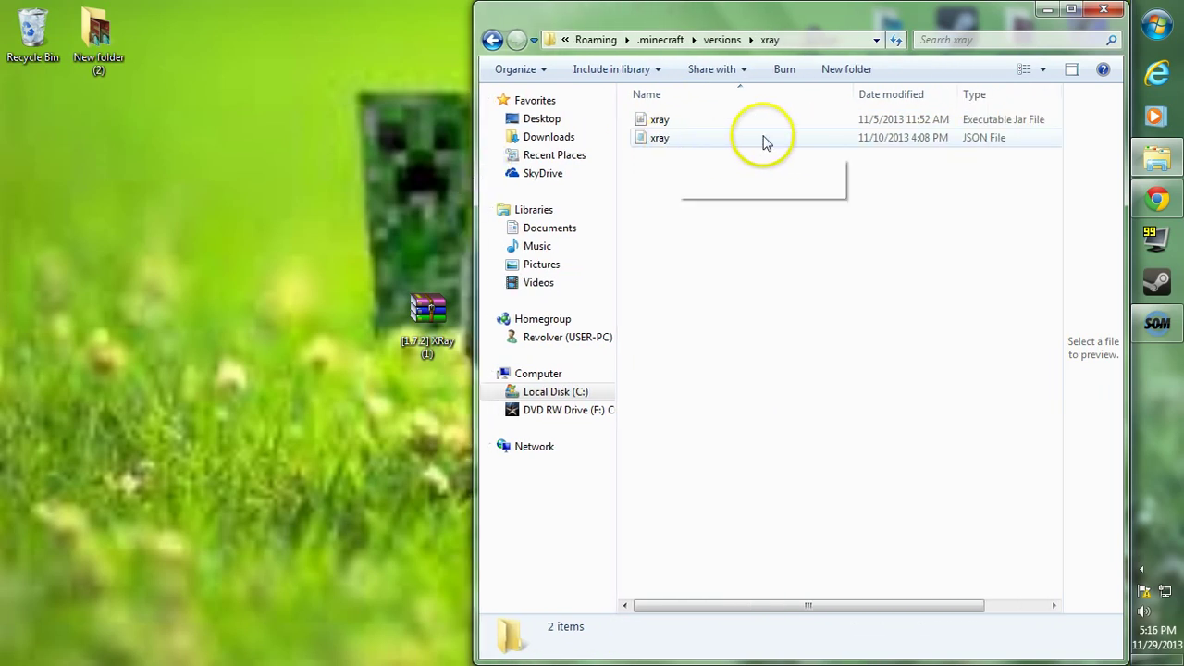
click(936, 141)
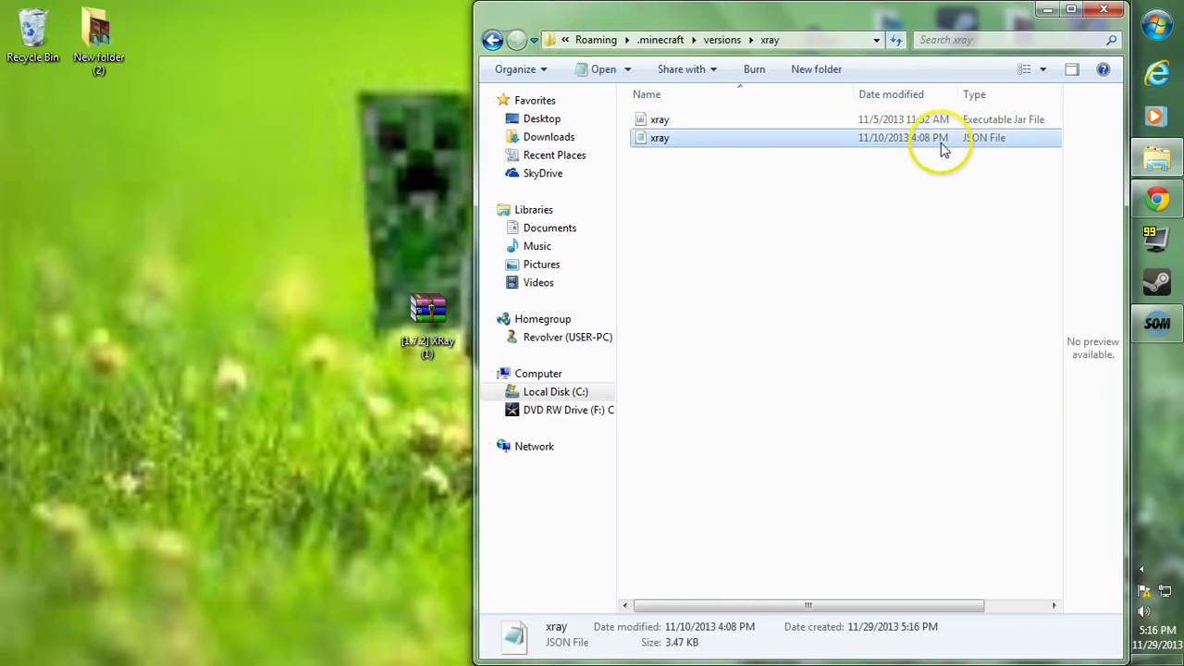
click(868, 181)
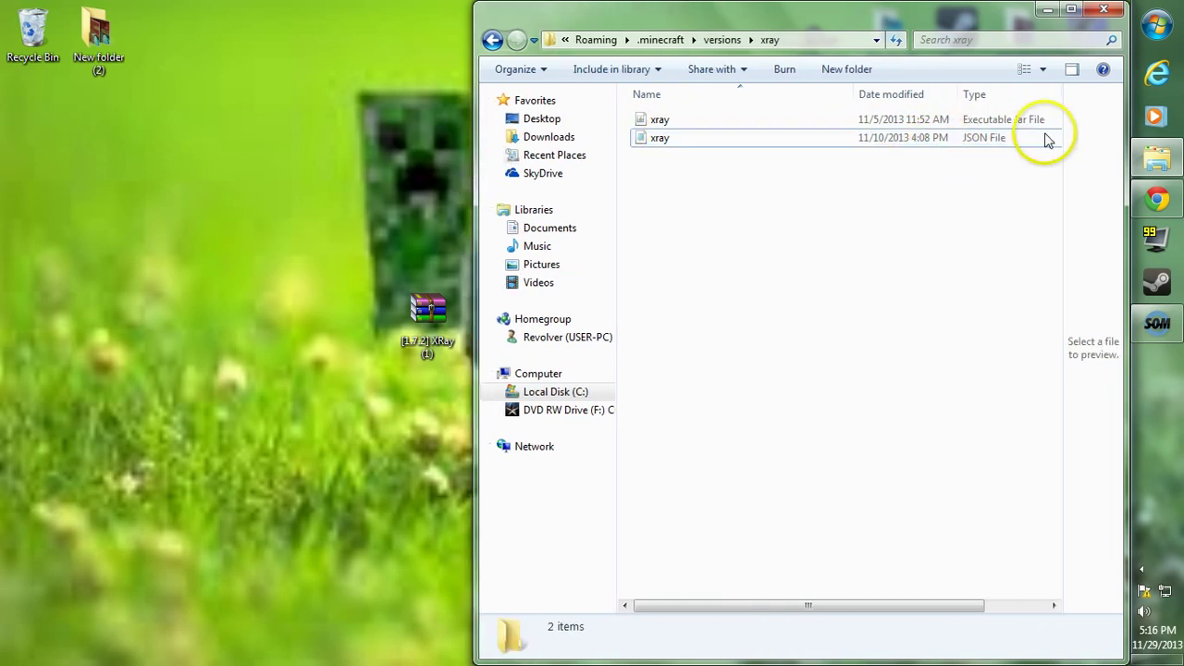
click(735, 145)
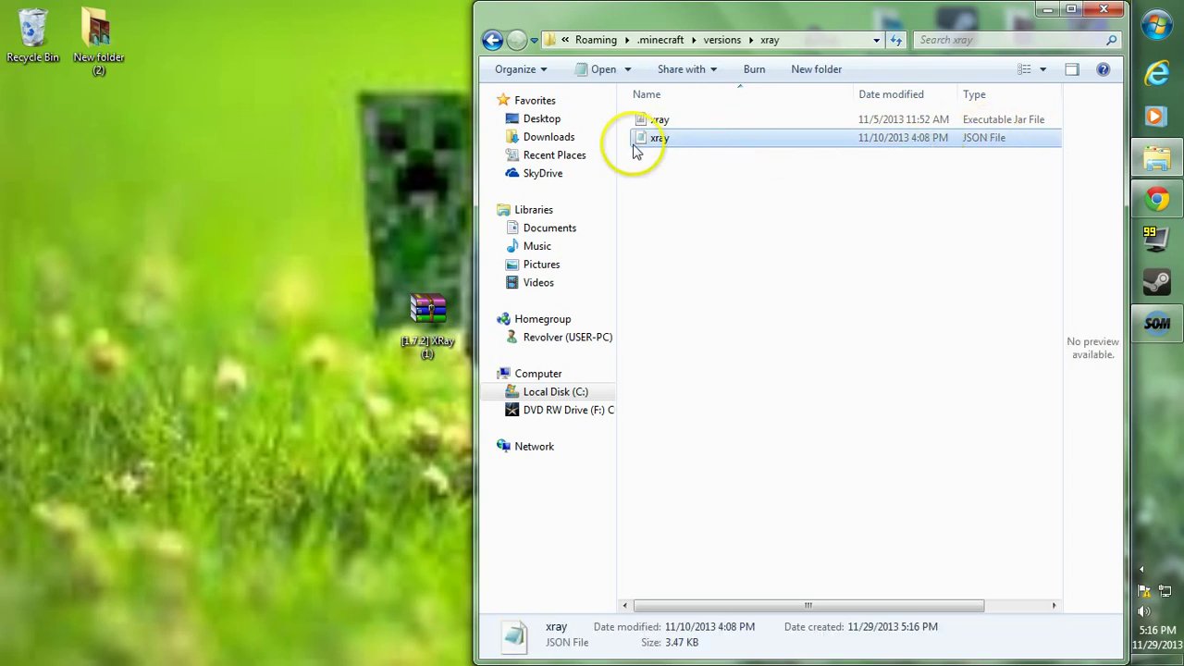
right_click(664, 141)
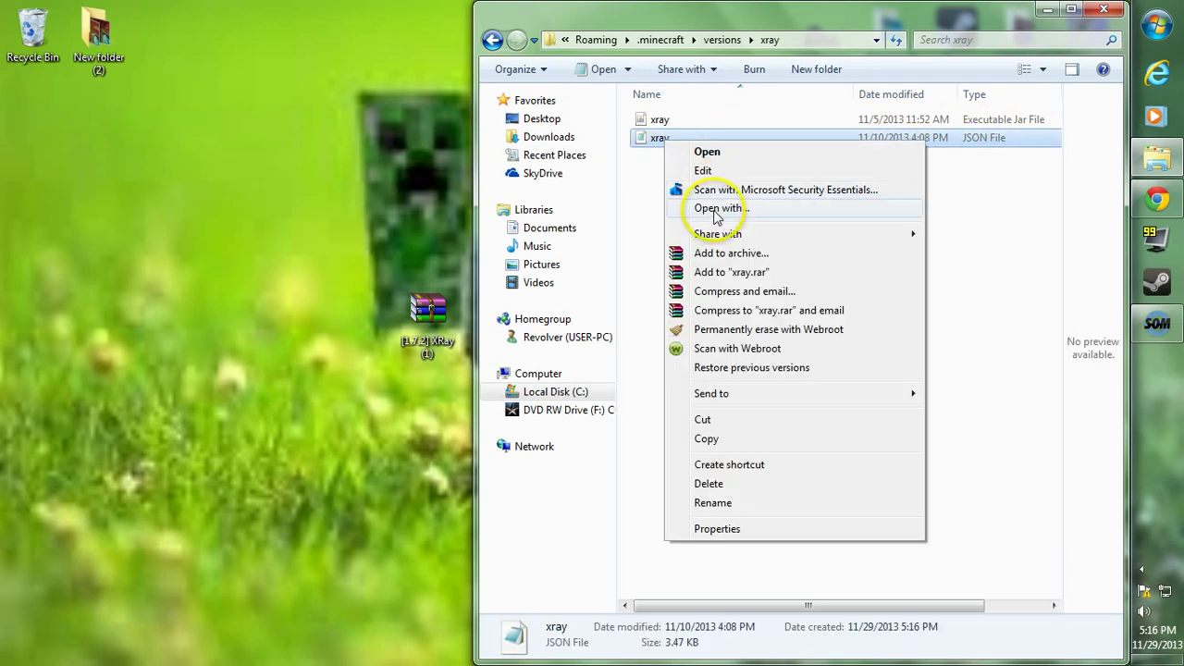
double_click(644, 141)
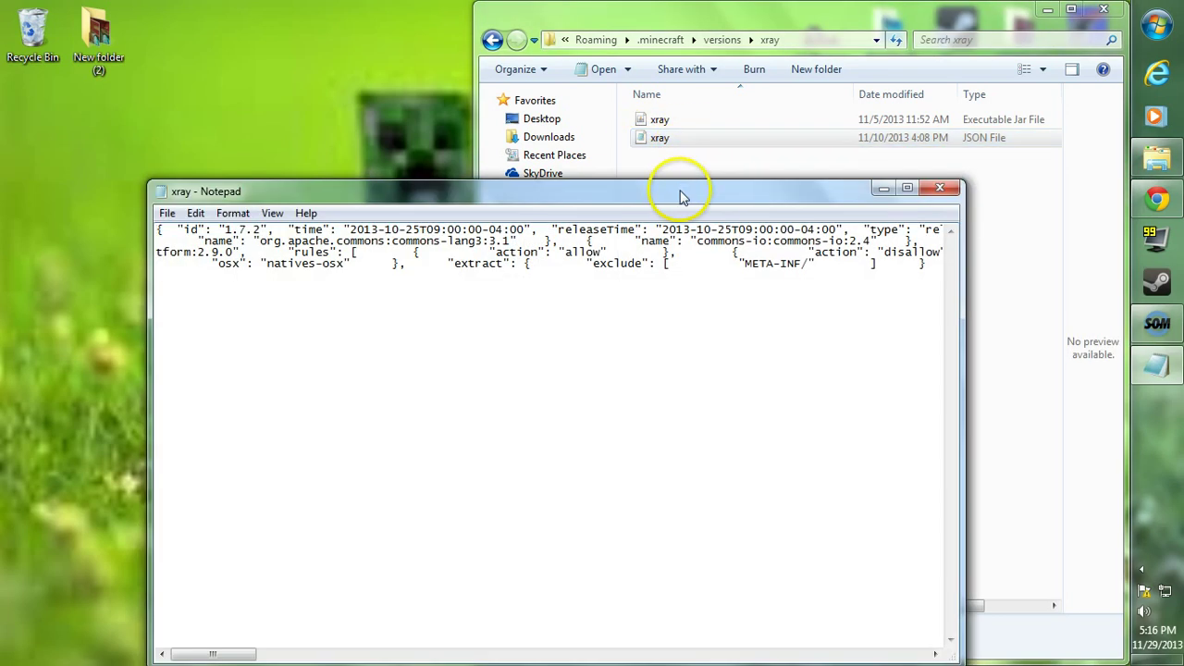
drag(680, 197, 779, 153)
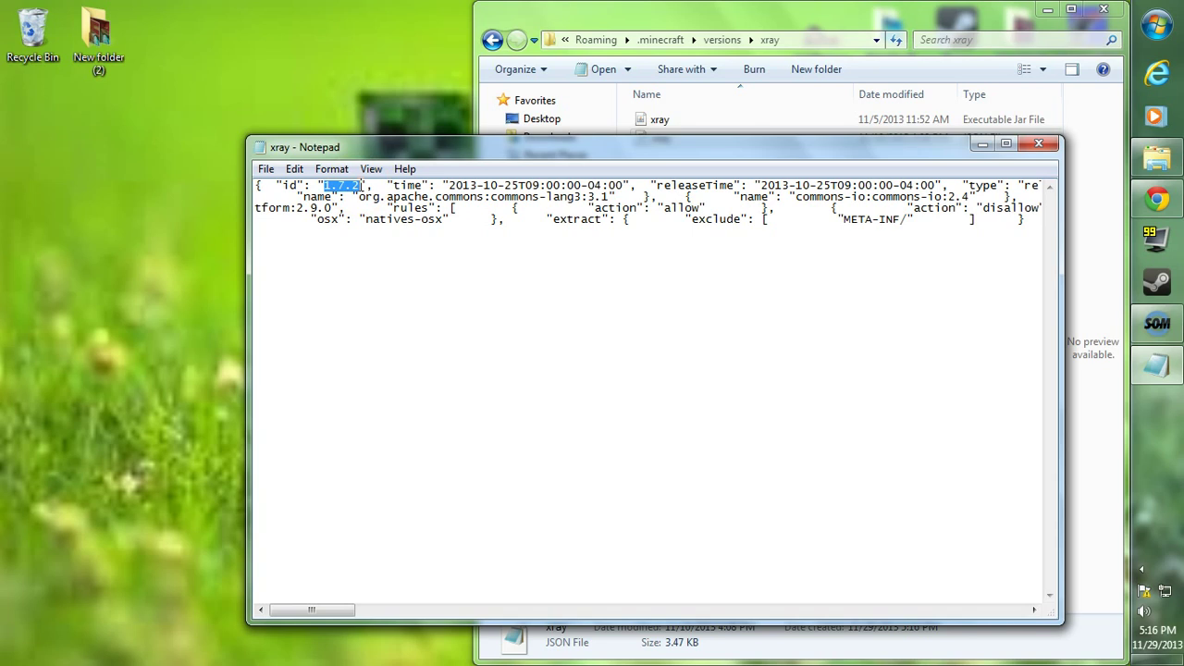
Step: Replace the id value in the JSON text with xray, then save and close the file
text(xray)
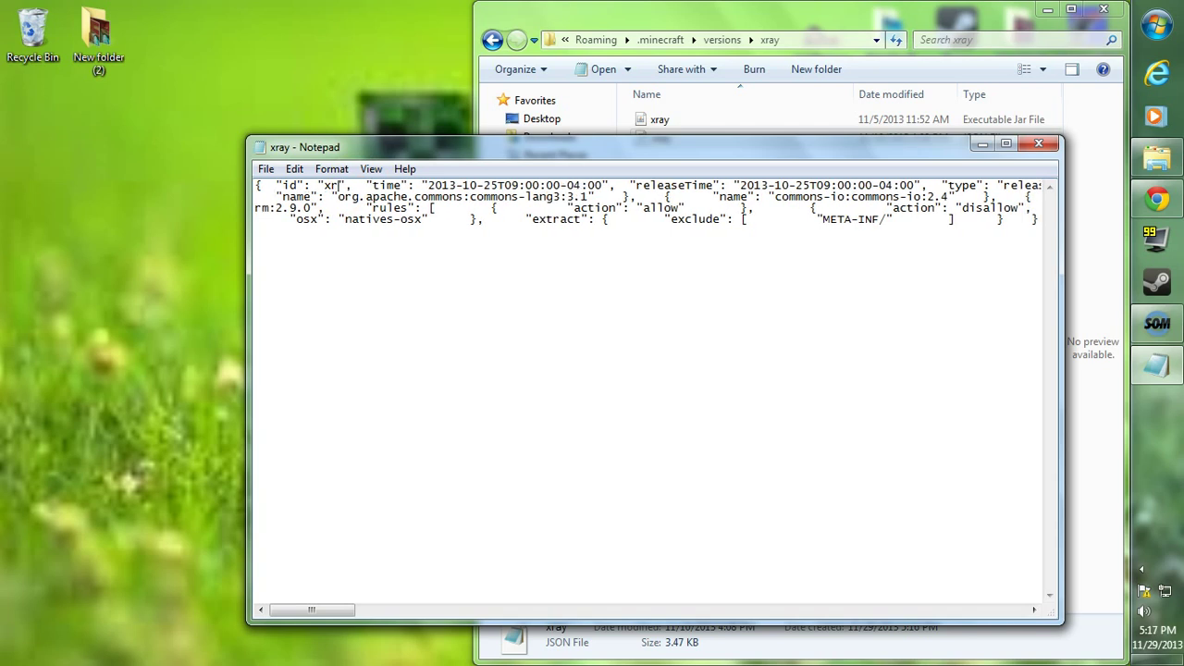
click(266, 168)
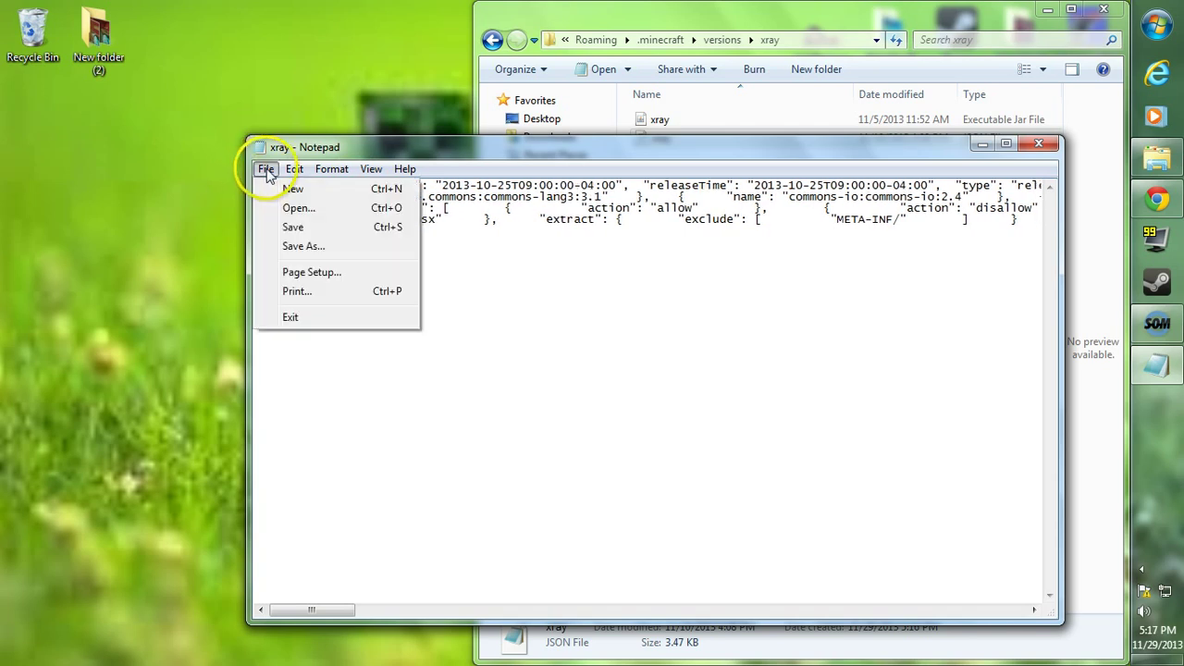
click(297, 229)
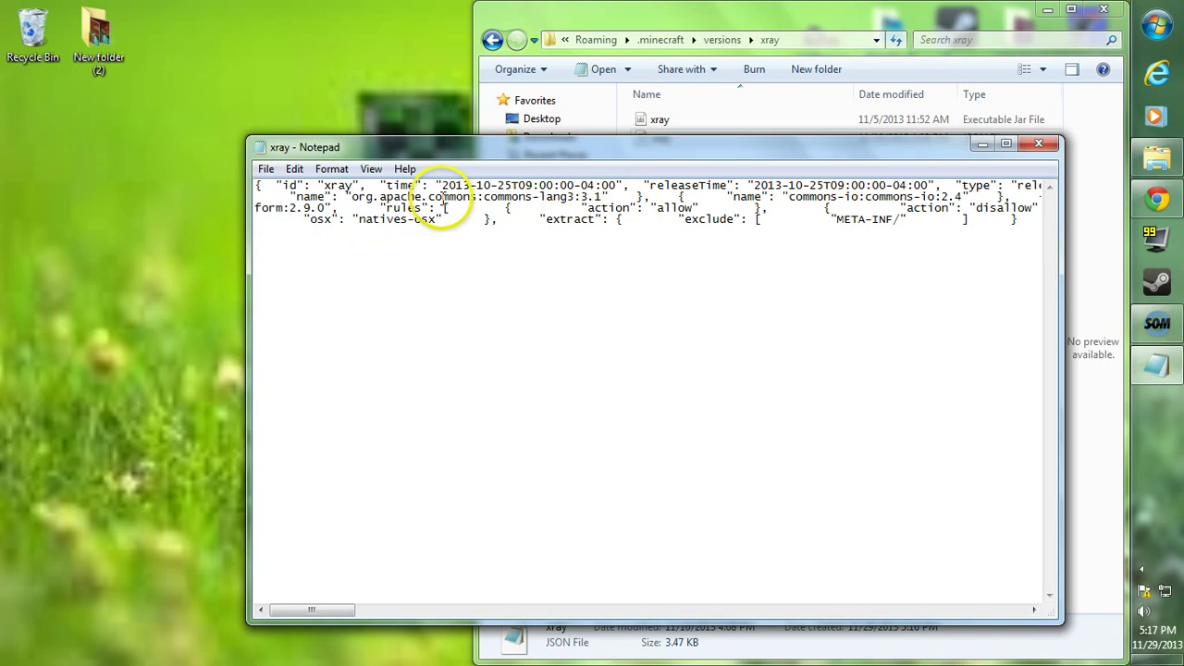
click(1039, 147)
click(802, 299)
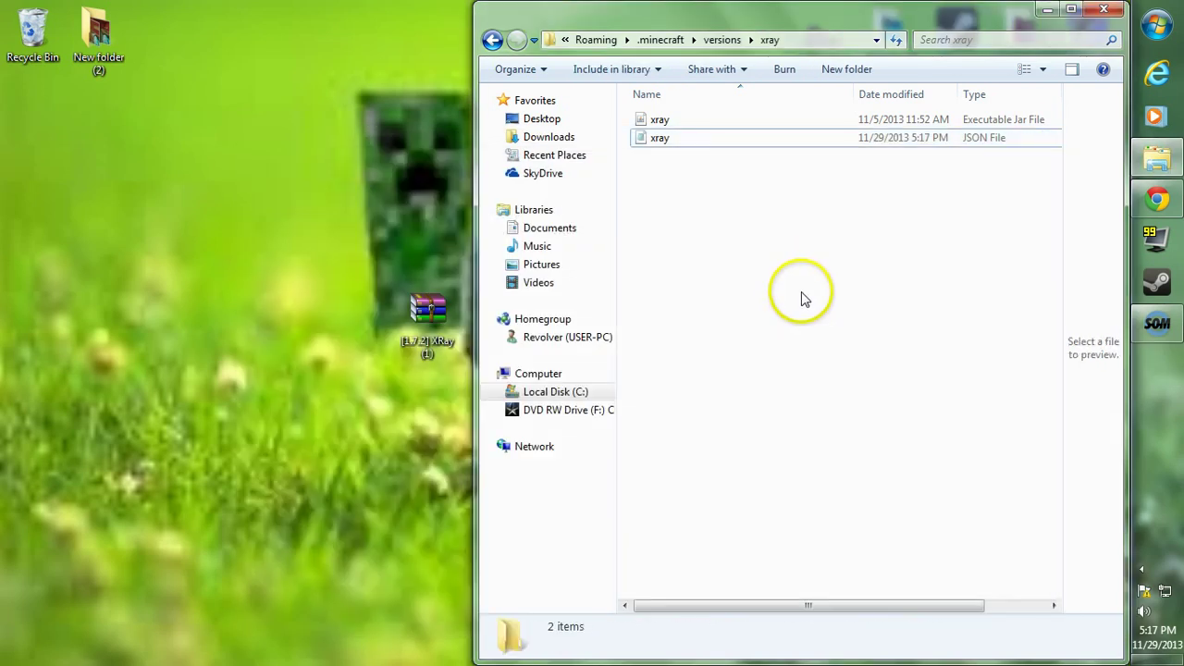
Step: Open the xray executable jar file with WinRAR archiver and dismiss the licence reminder
click(672, 122)
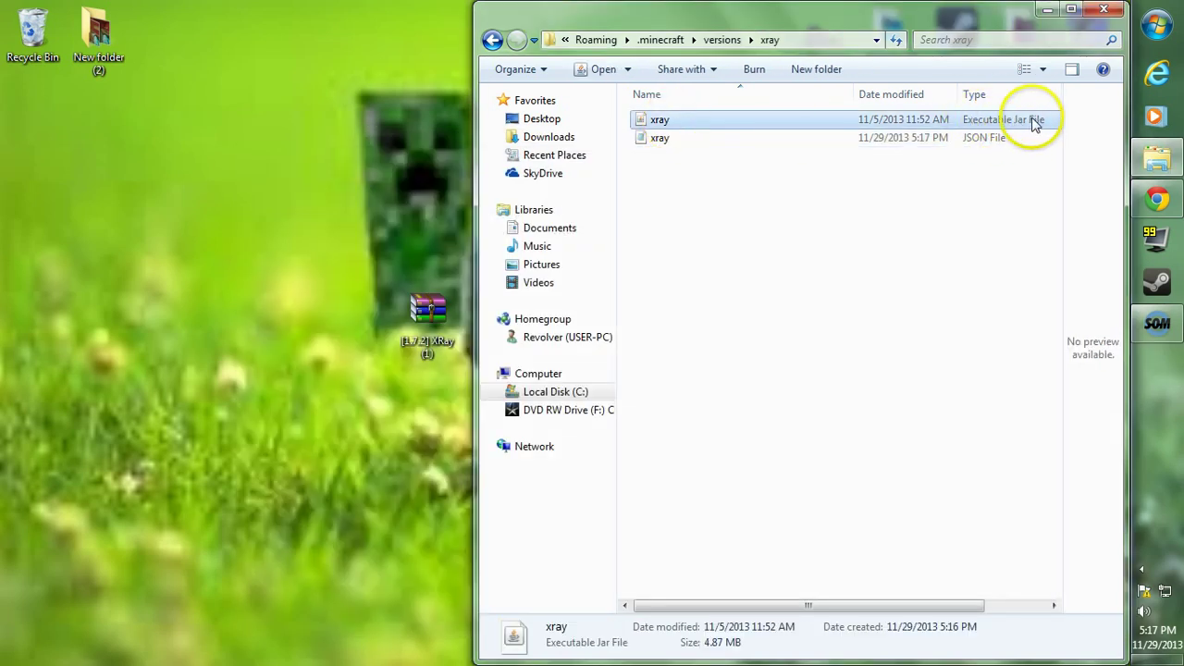
right_click(667, 128)
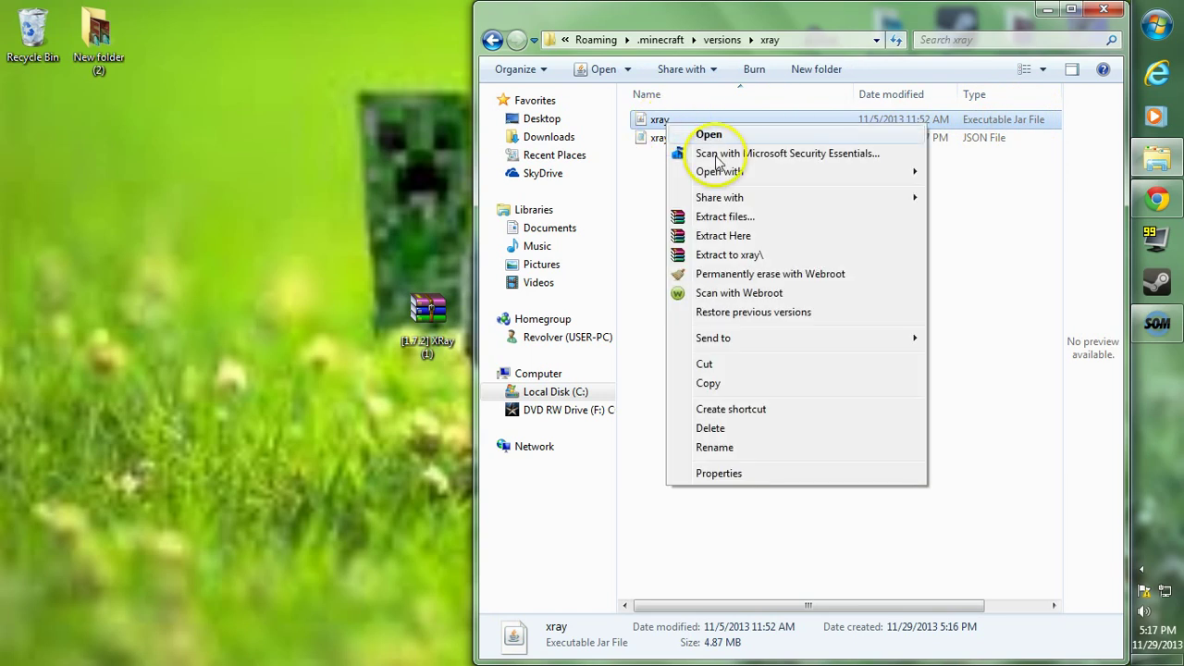
mouse_move(747, 171)
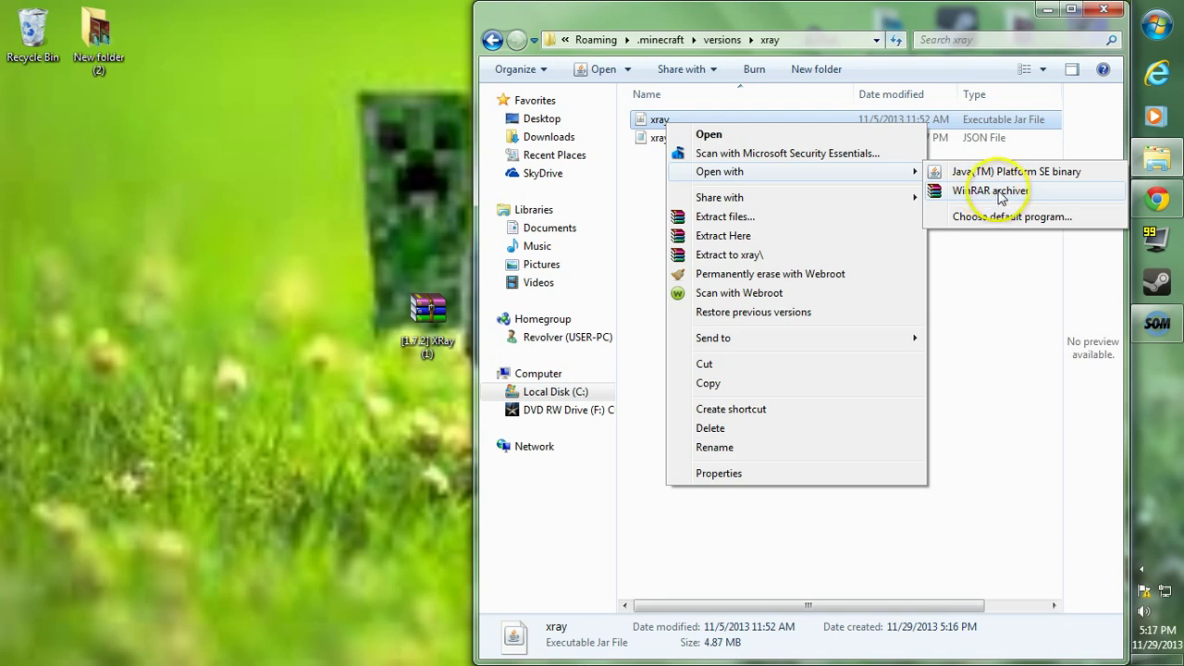
click(1001, 191)
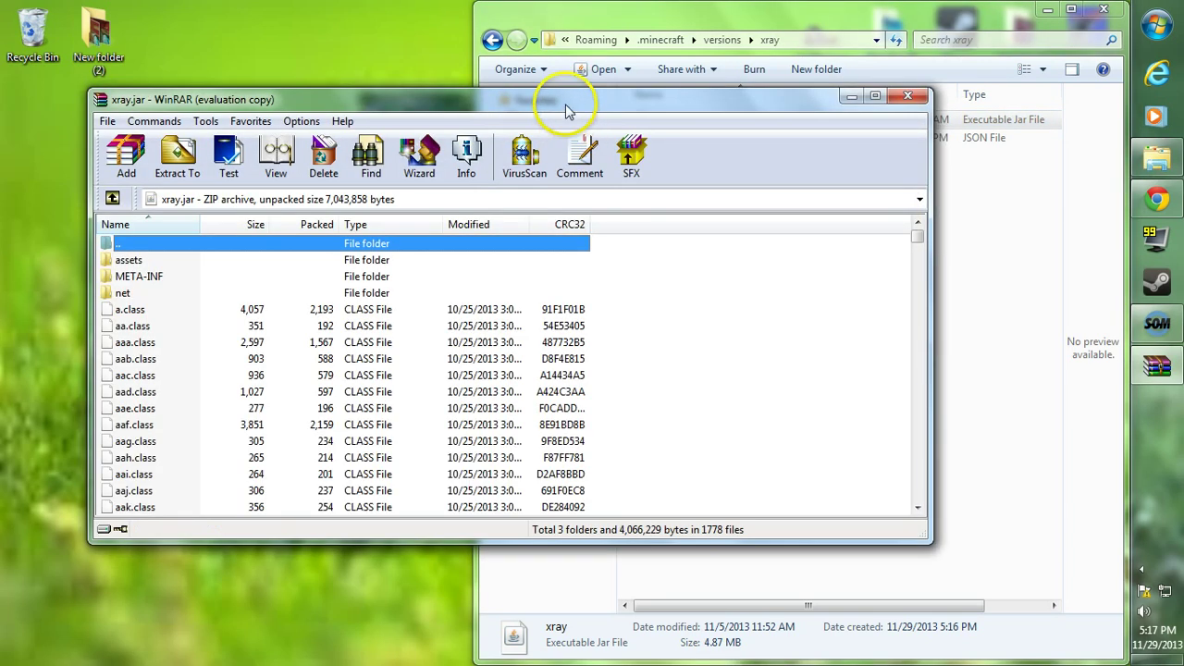
drag(567, 101, 1129, 139)
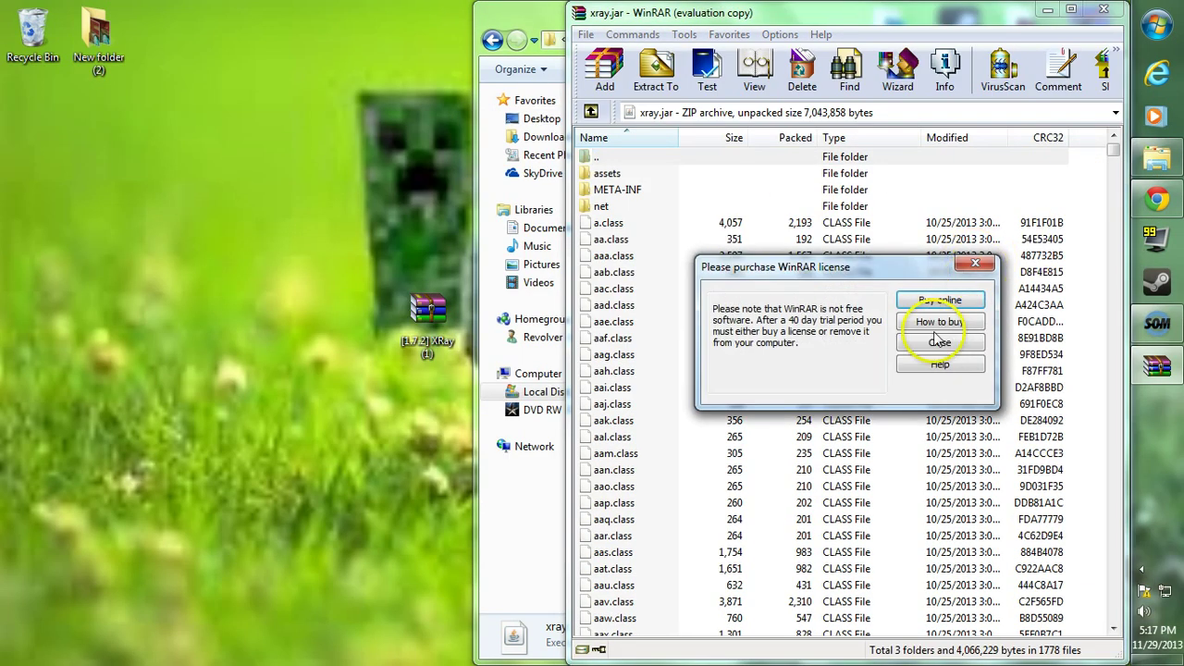
click(869, 344)
click(1095, 209)
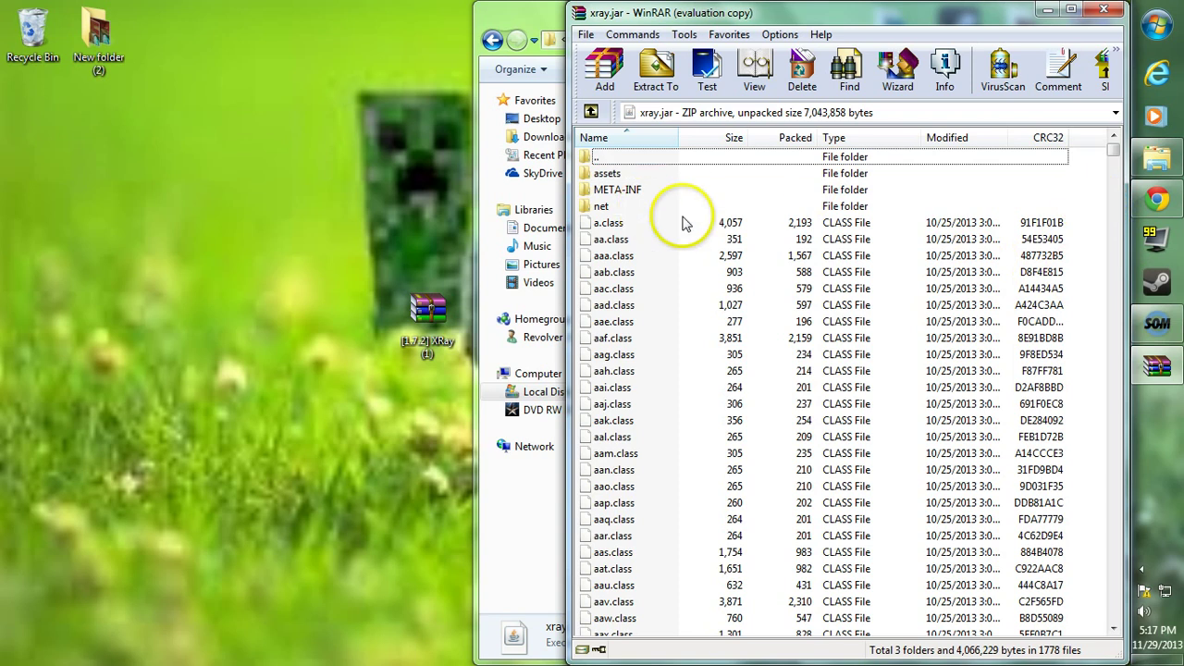
Step: Delete the META-INF folder from the xray.jar archive
click(632, 194)
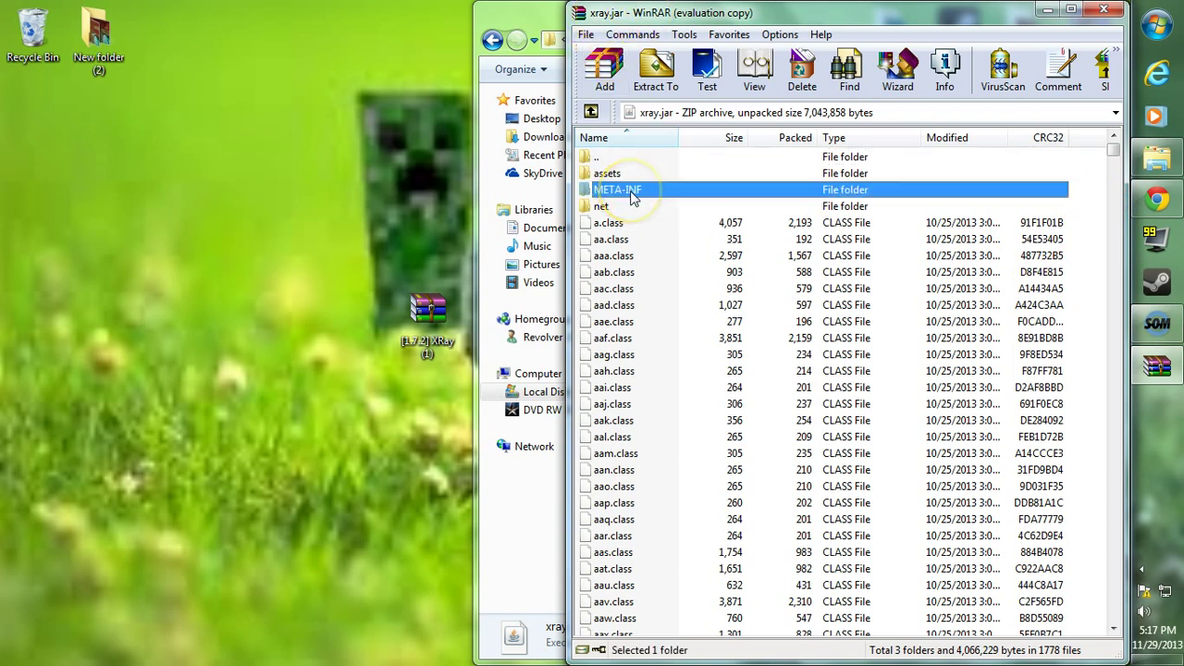
right_click(632, 194)
click(685, 308)
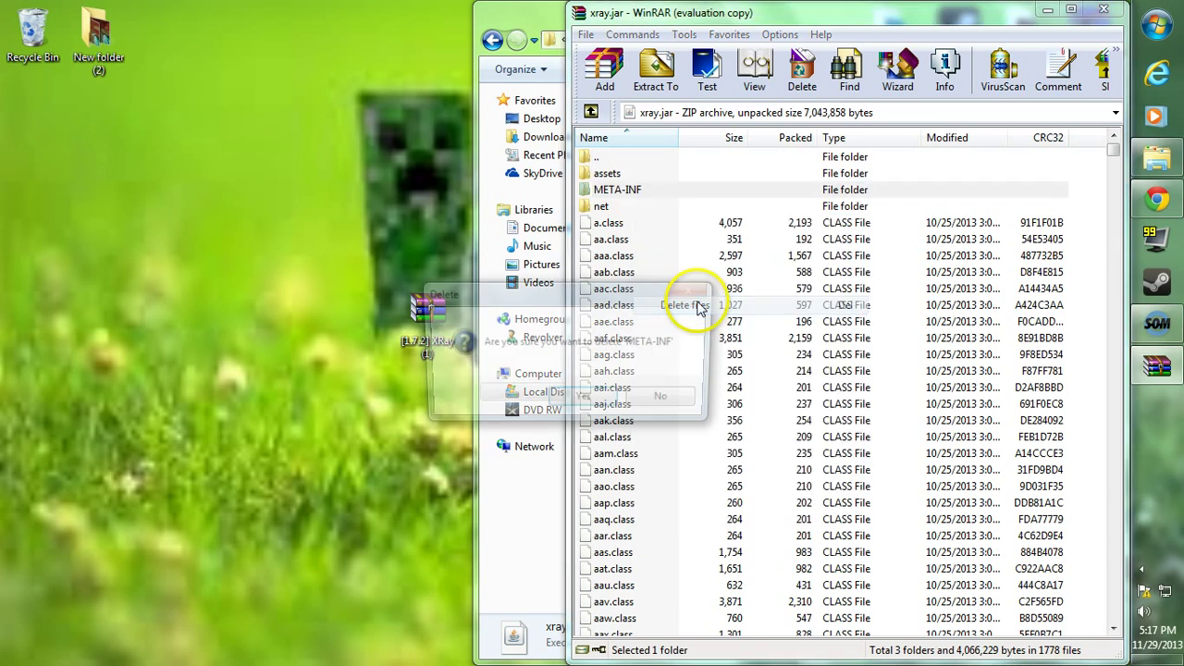
click(584, 400)
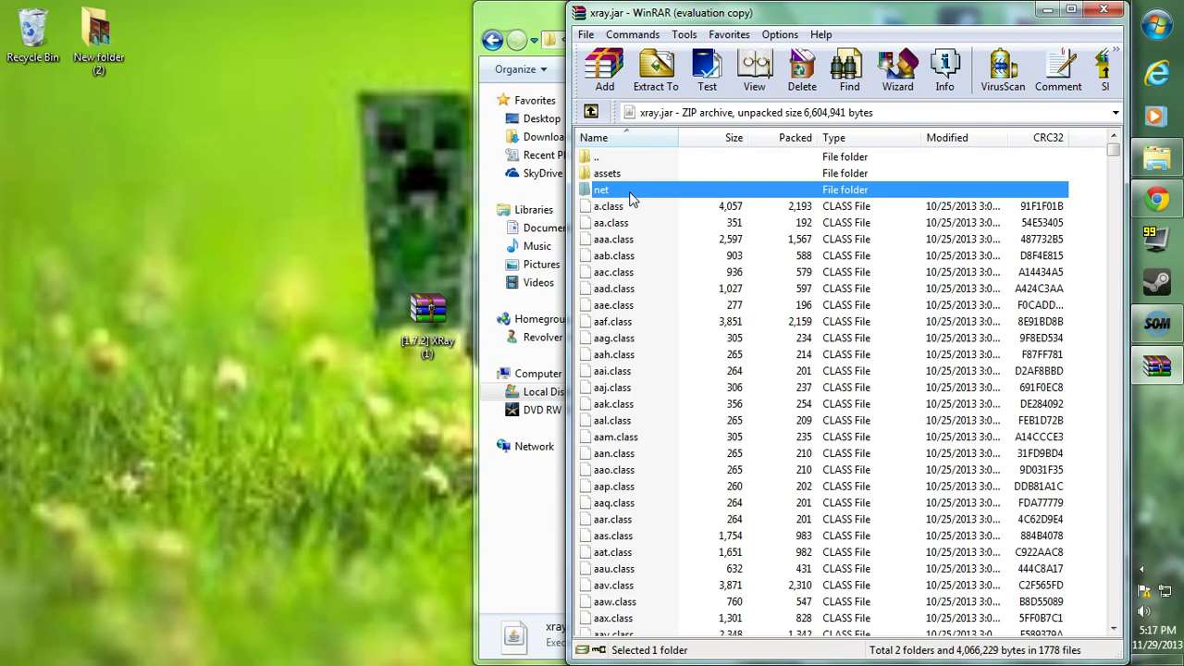
click(994, 157)
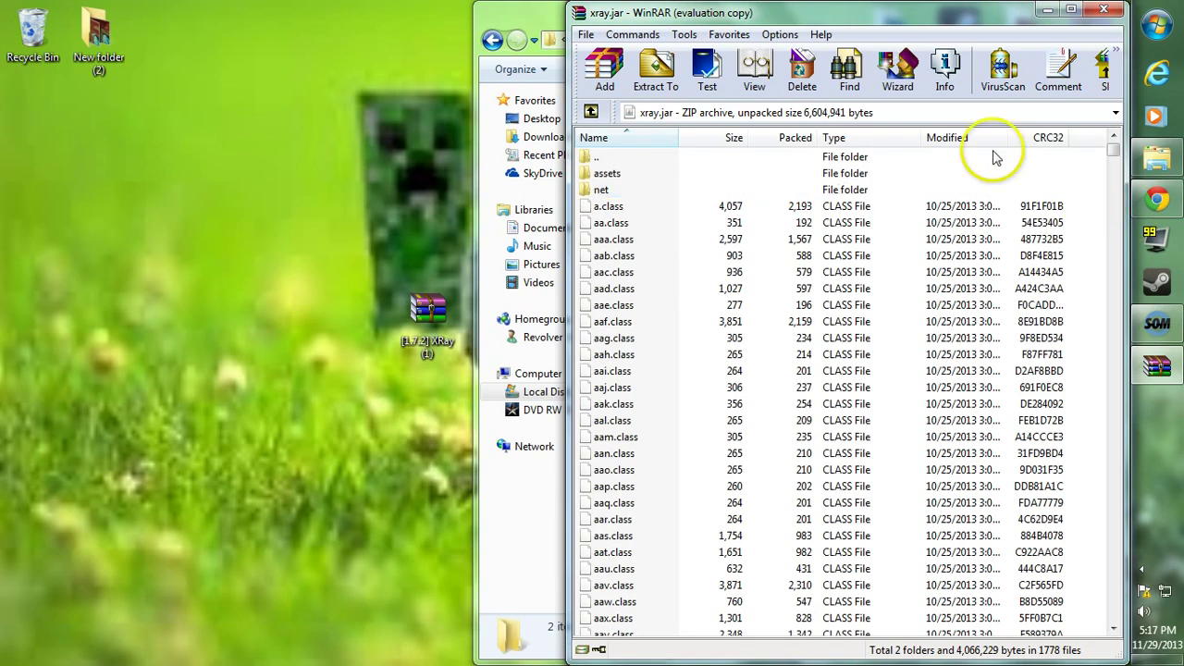
Step: Open the desktop archive [1.7.2] XRay (1) with WinRAR and place its window beside the xray.jar archive
click(426, 312)
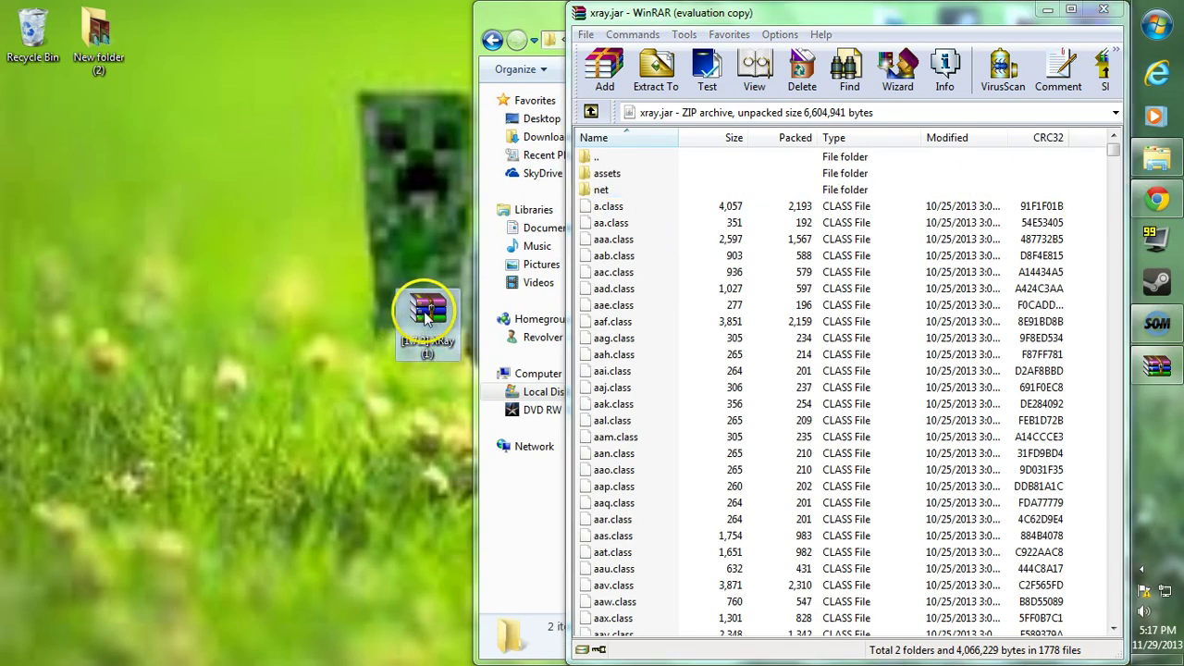
right_click(425, 313)
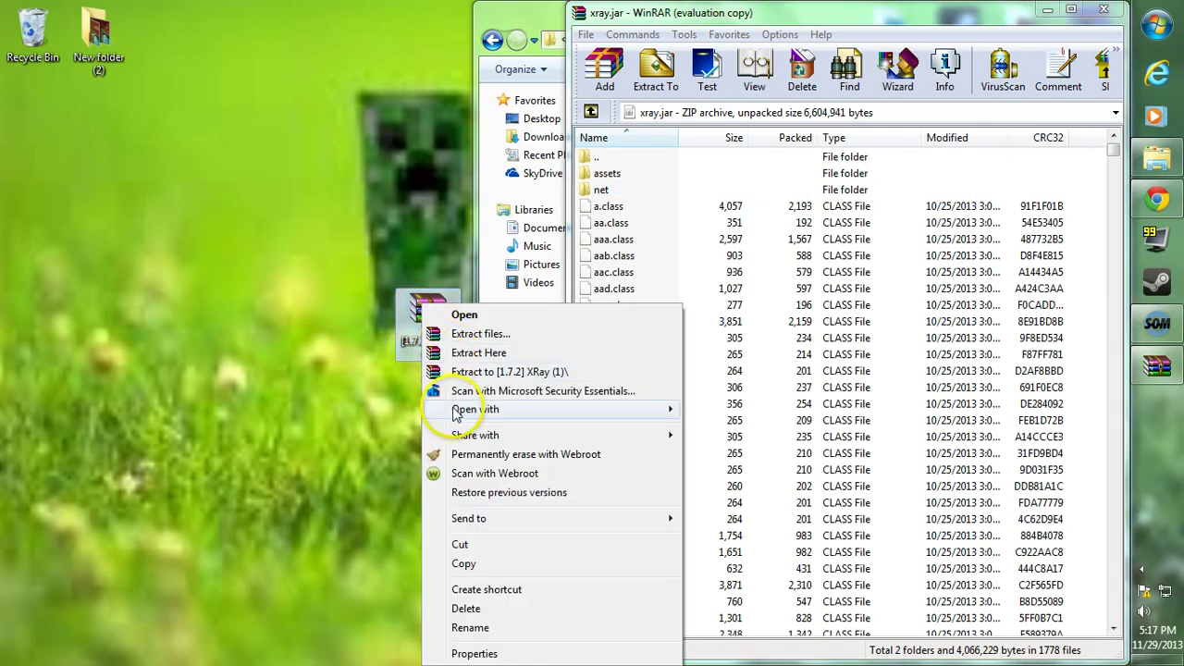
mouse_move(573, 409)
click(731, 436)
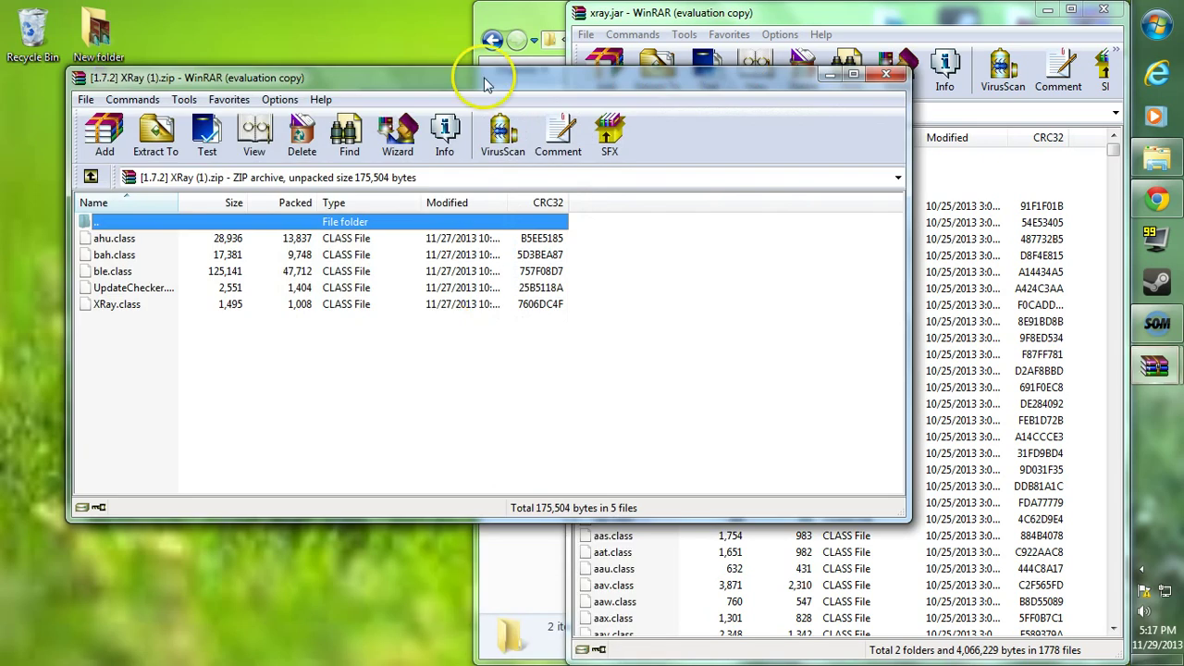
drag(476, 72, 379, 174)
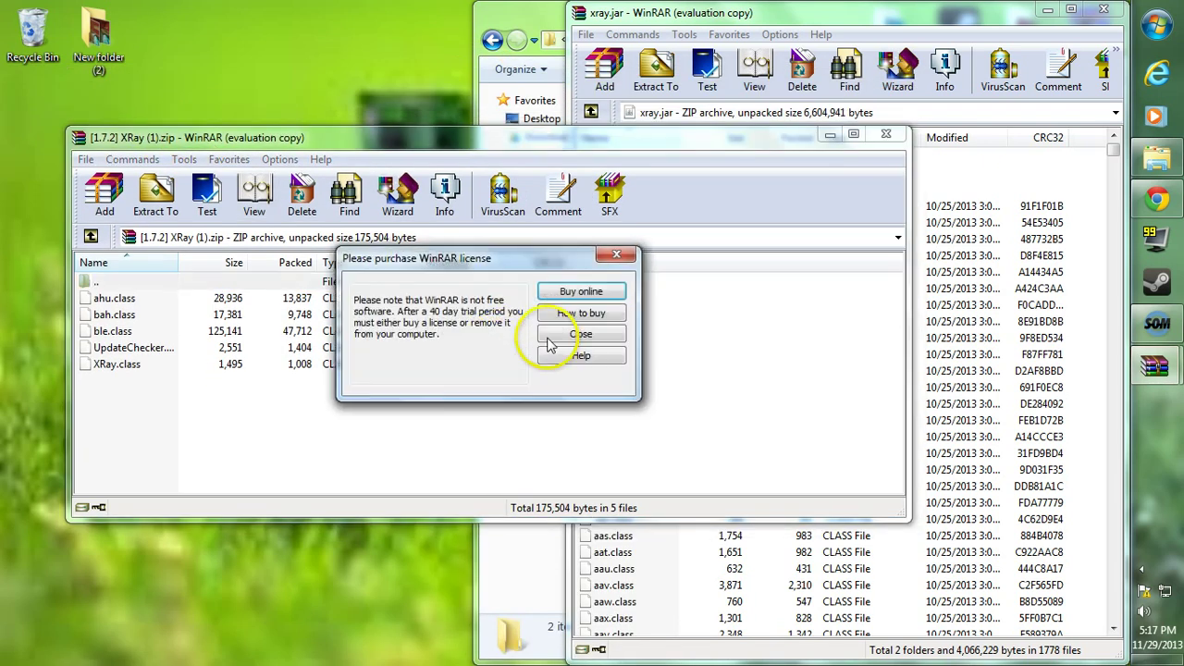
click(574, 341)
drag(578, 137, 2, 55)
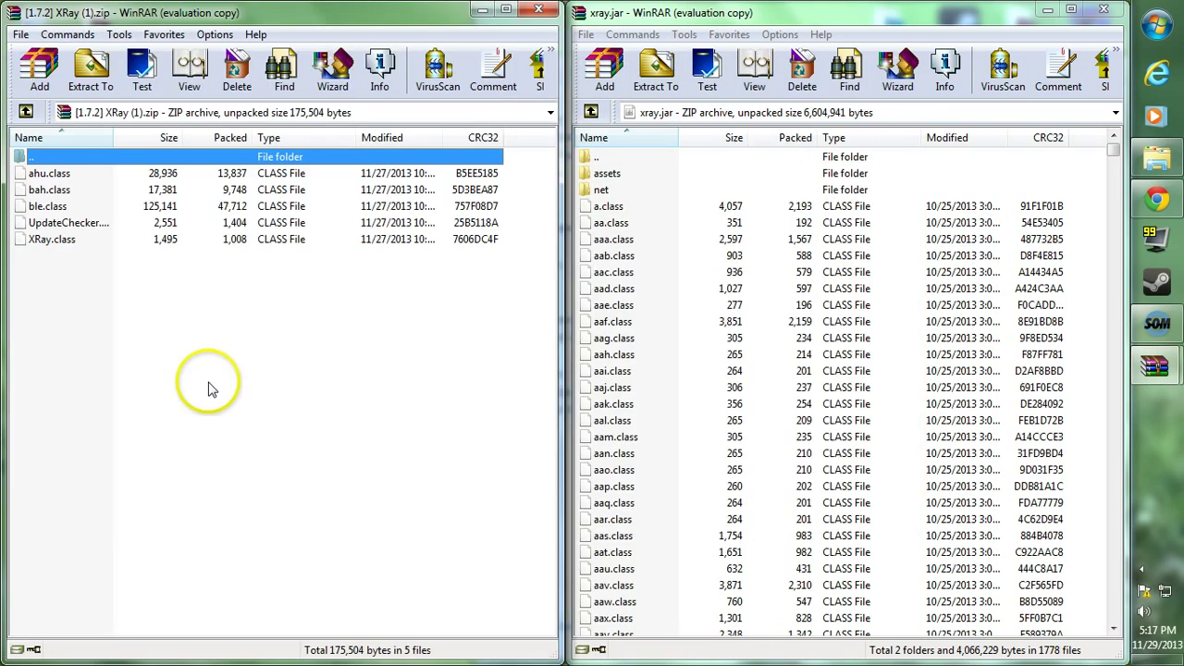
Step: Add all five class files from the XRay zip to the xray.jar archive with the default archiving options
click(89, 285)
drag(57, 274, 845, 375)
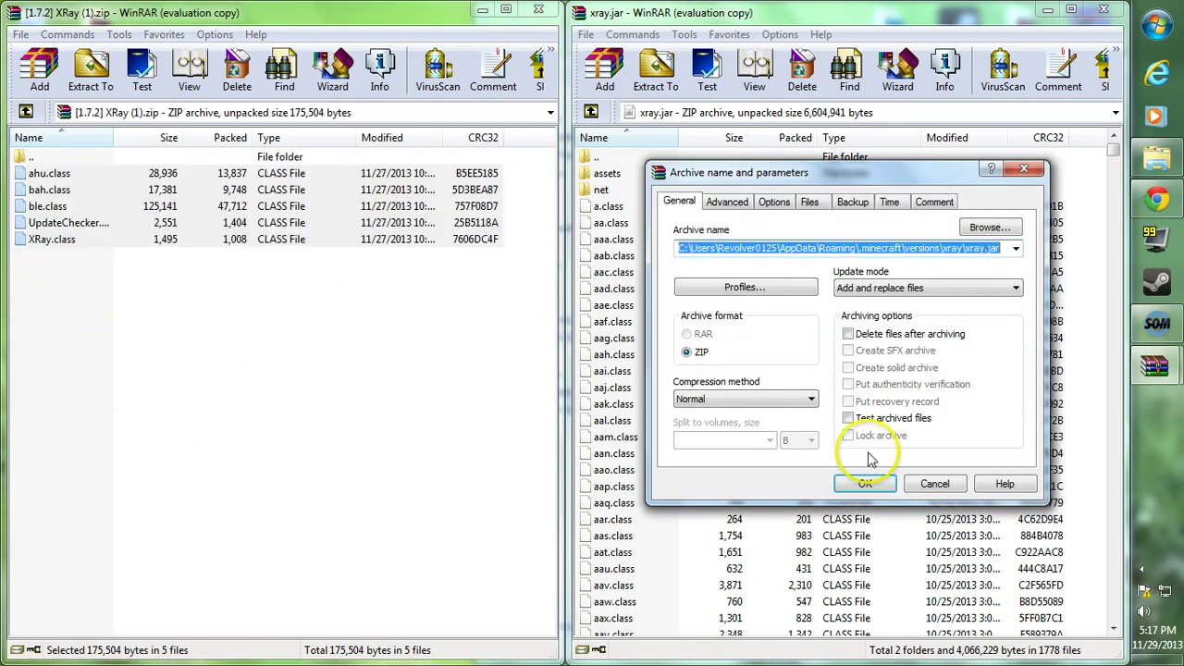
click(937, 483)
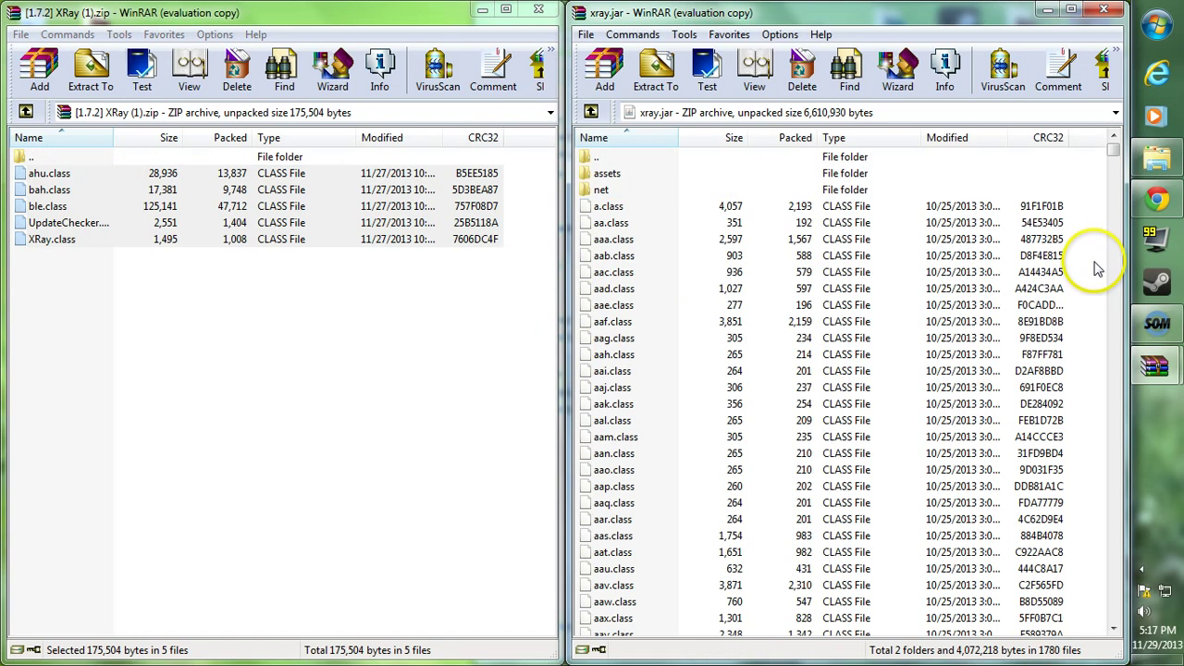
Step: Close both archives and the xray folder, and switch to the Minecraft Launcher
click(1106, 12)
click(538, 10)
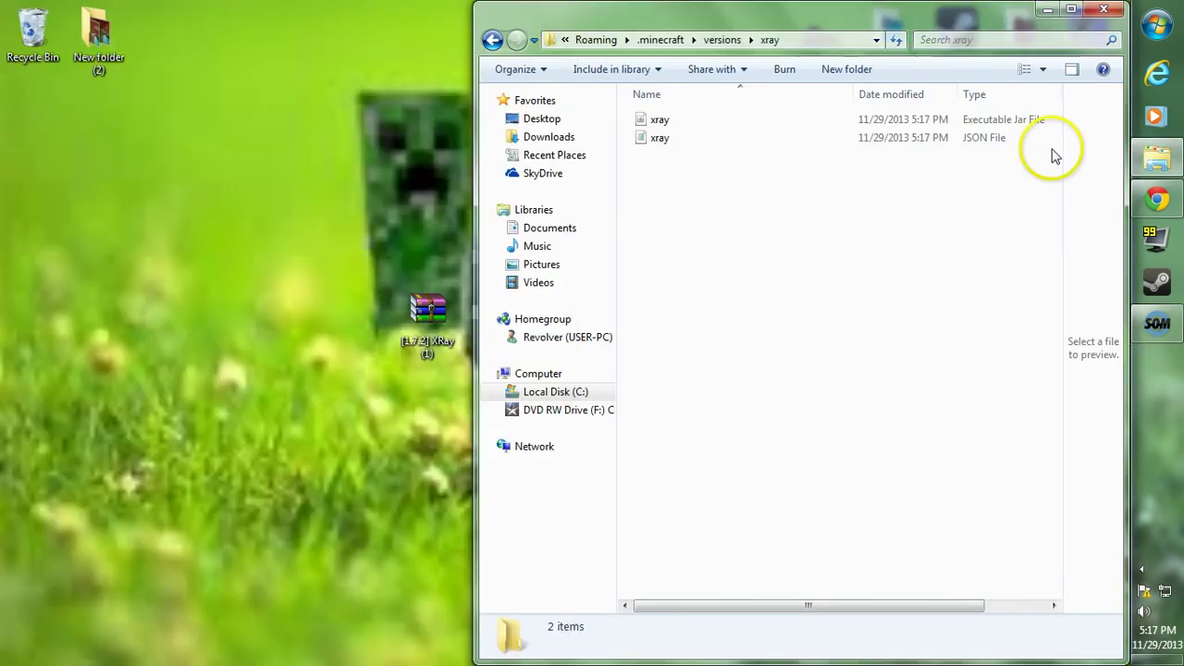
click(1091, 11)
click(695, 319)
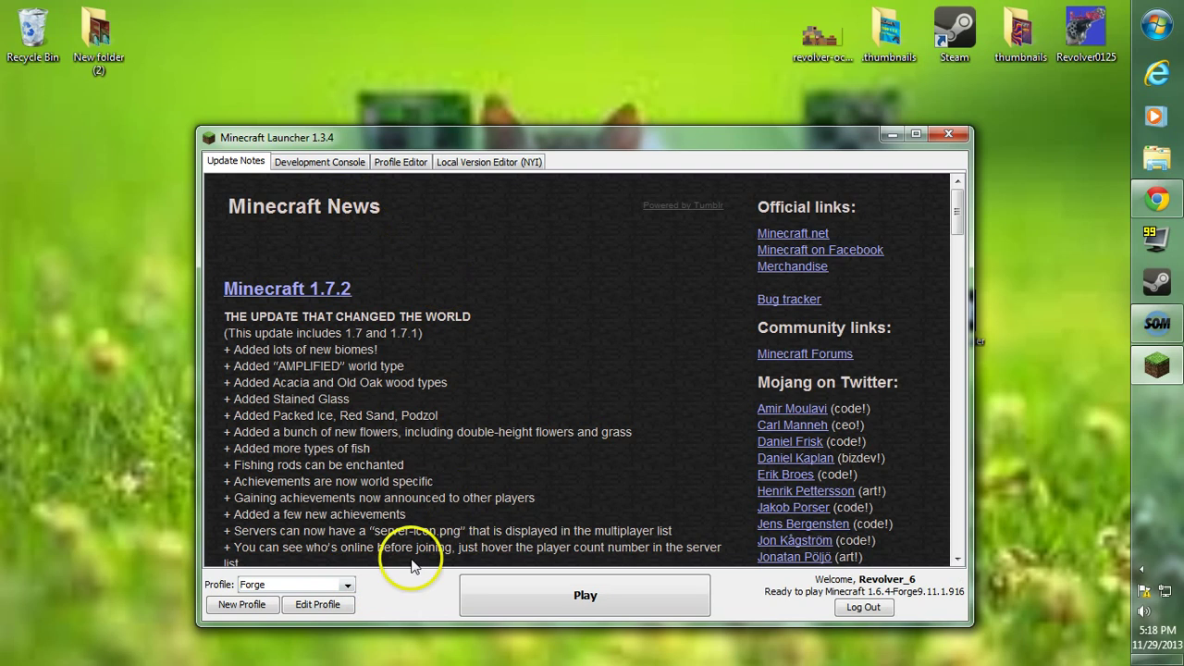
Step: Create and save a launcher profile named xray that uses the version release xray
click(240, 608)
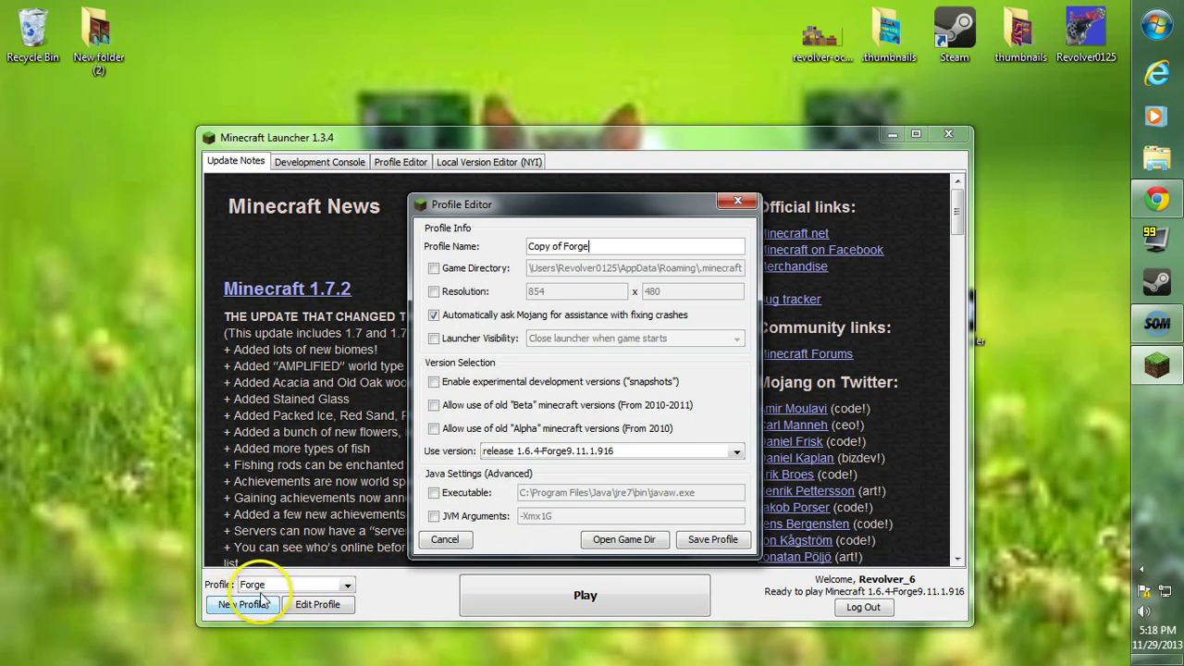
drag(602, 250, 504, 245)
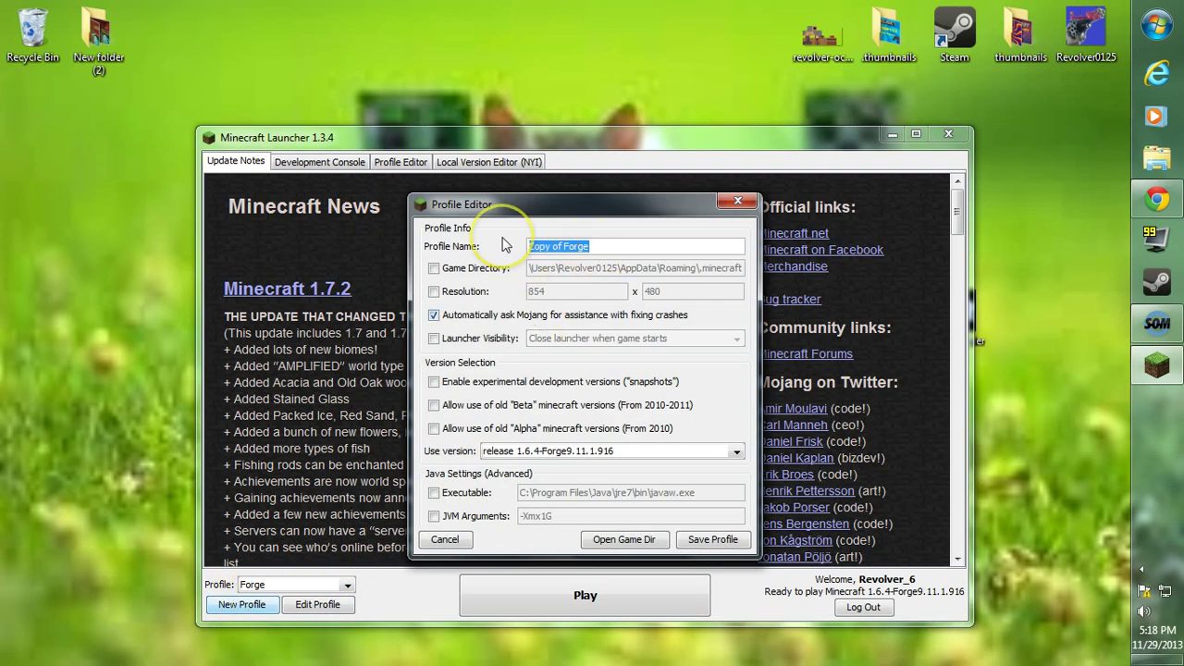
text(ray)
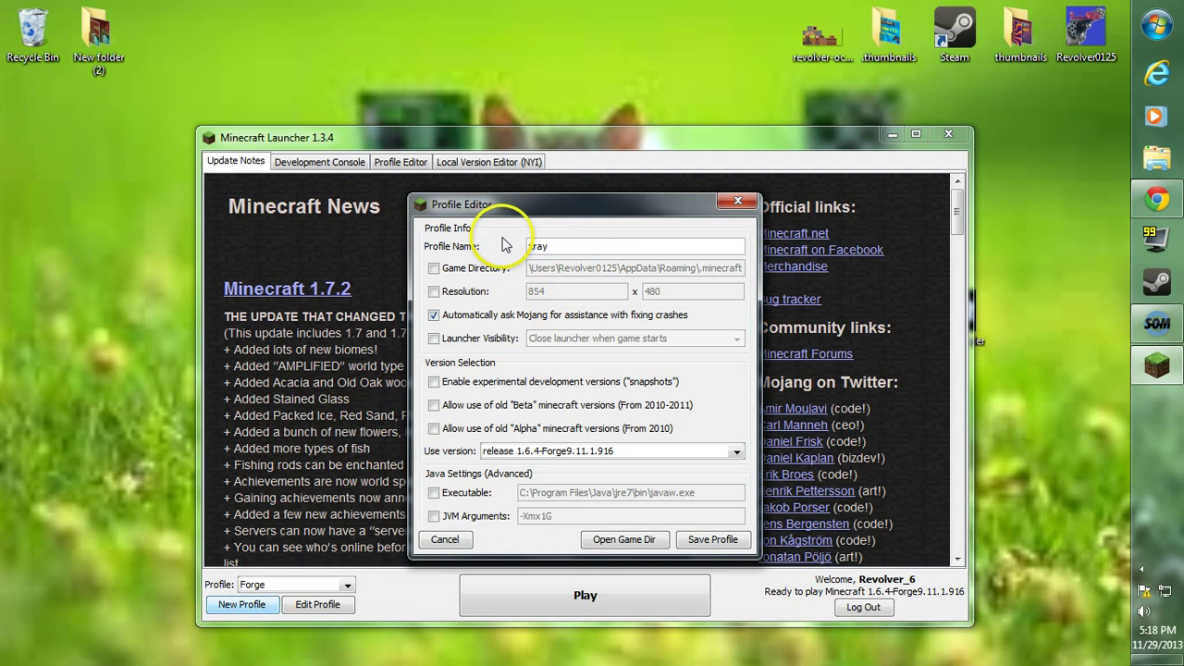
text(x)
click(518, 450)
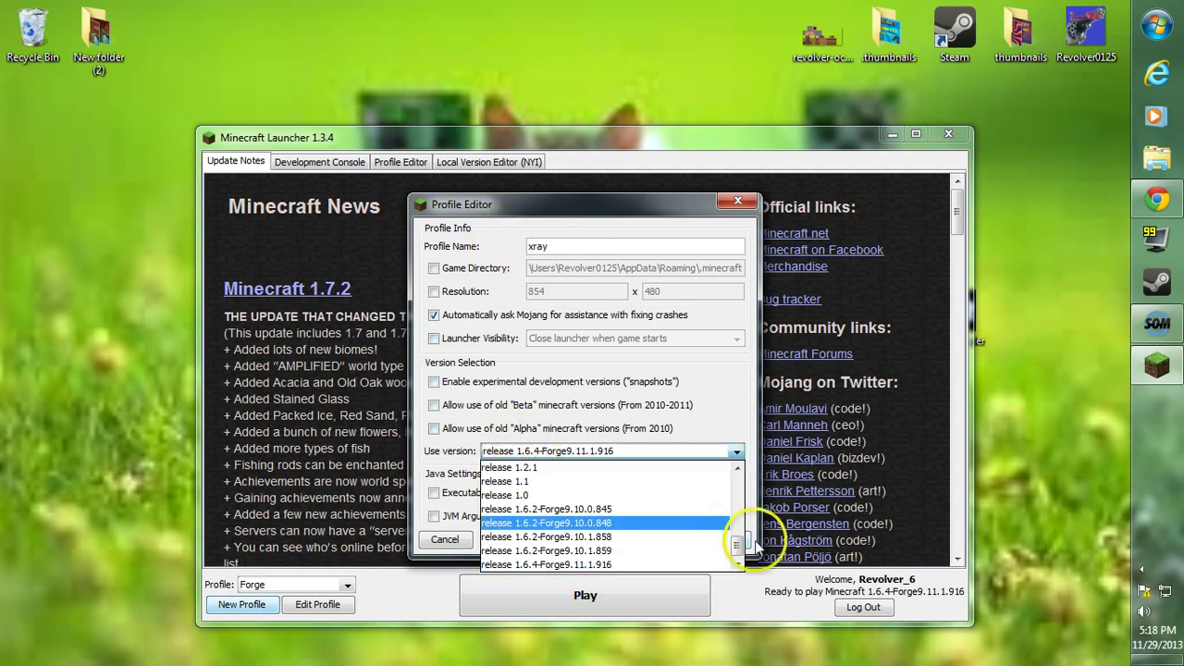
drag(737, 544, 744, 479)
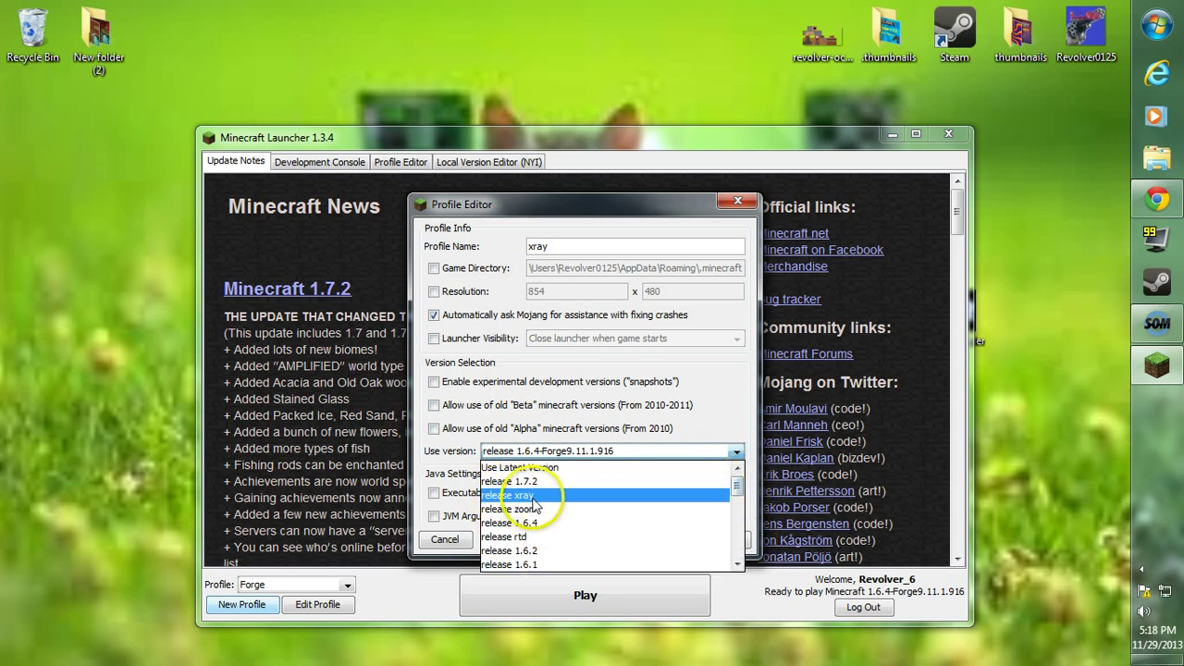
click(536, 496)
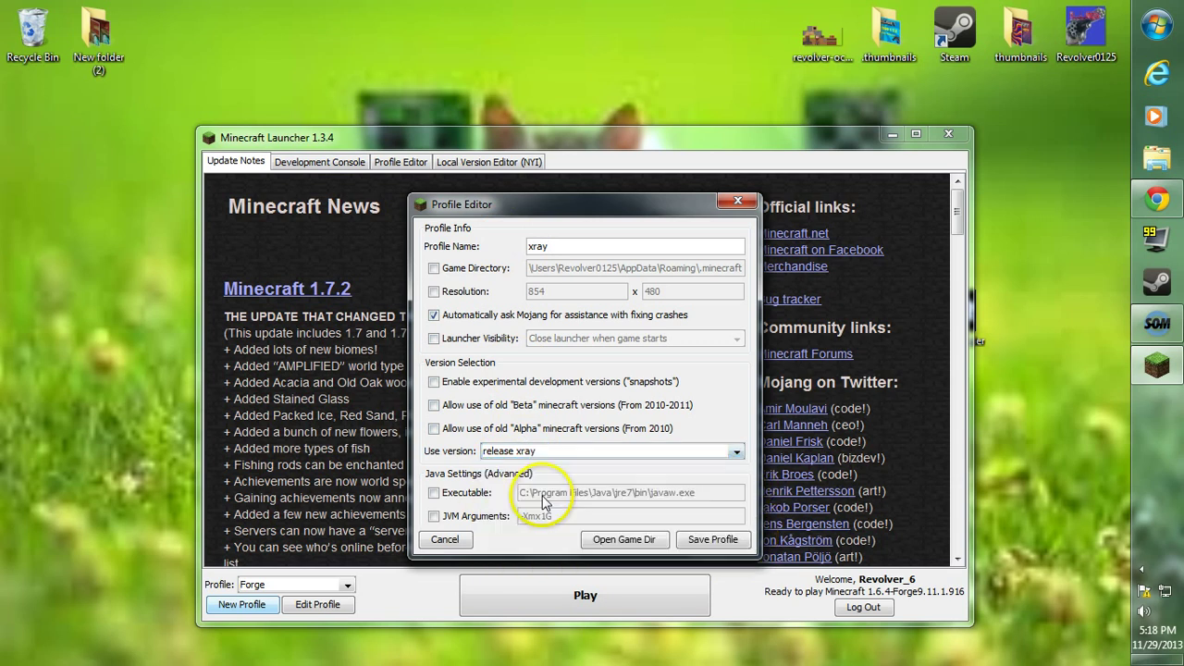
click(714, 542)
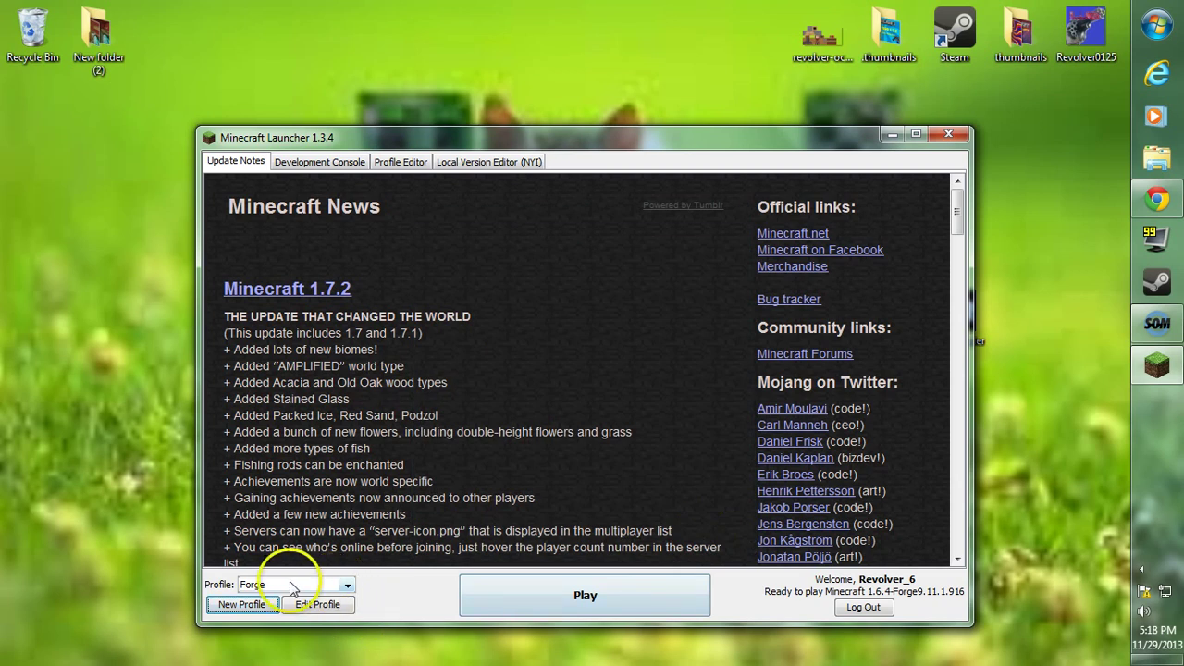
Step: Select the xray profile and launch the game with it
click(295, 586)
click(255, 615)
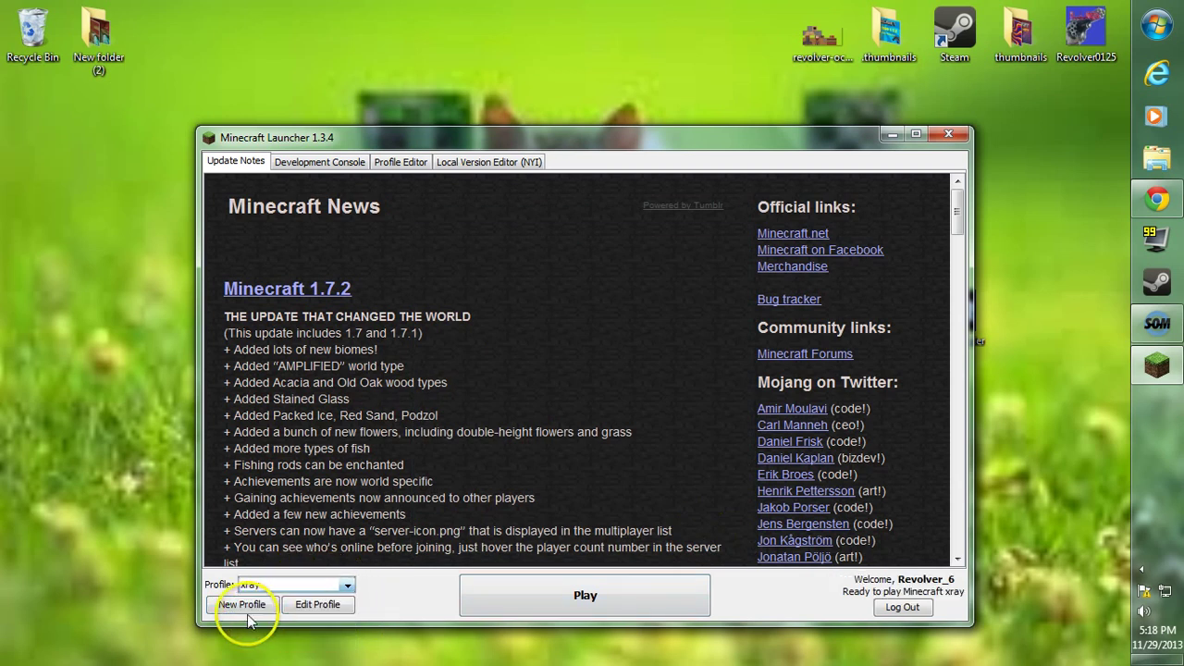
click(606, 598)
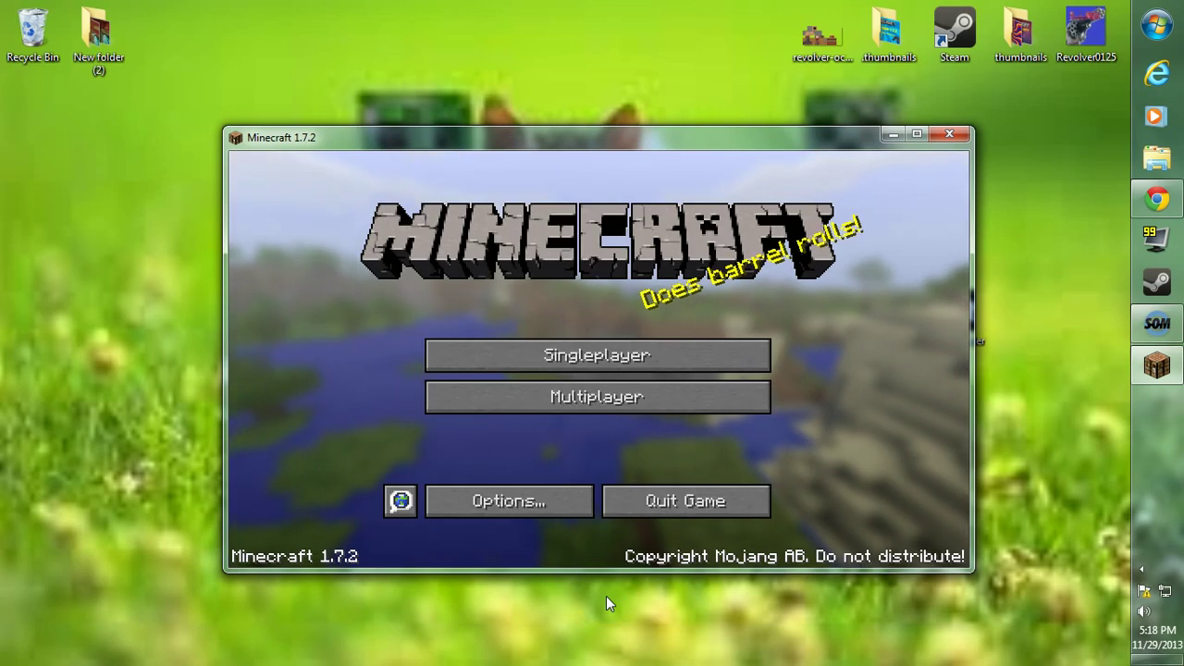
Step: Load the first singleplayer Survival Mode world in the list and turn on the X-ray view
click(548, 357)
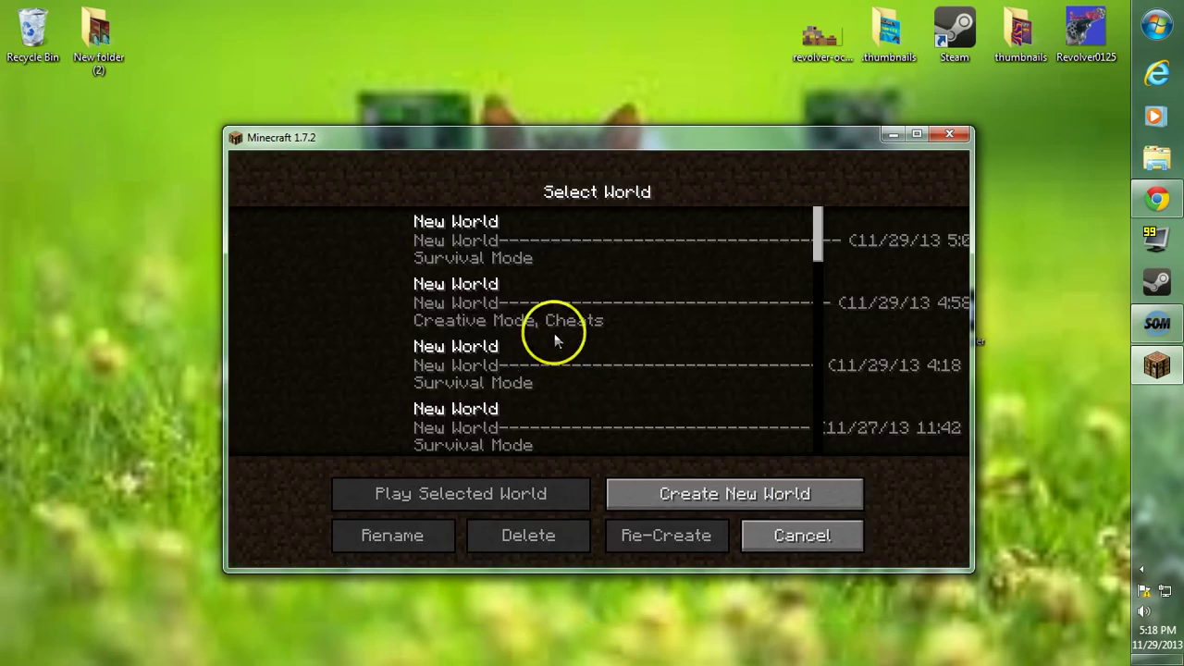
click(532, 260)
click(532, 260)
click(594, 305)
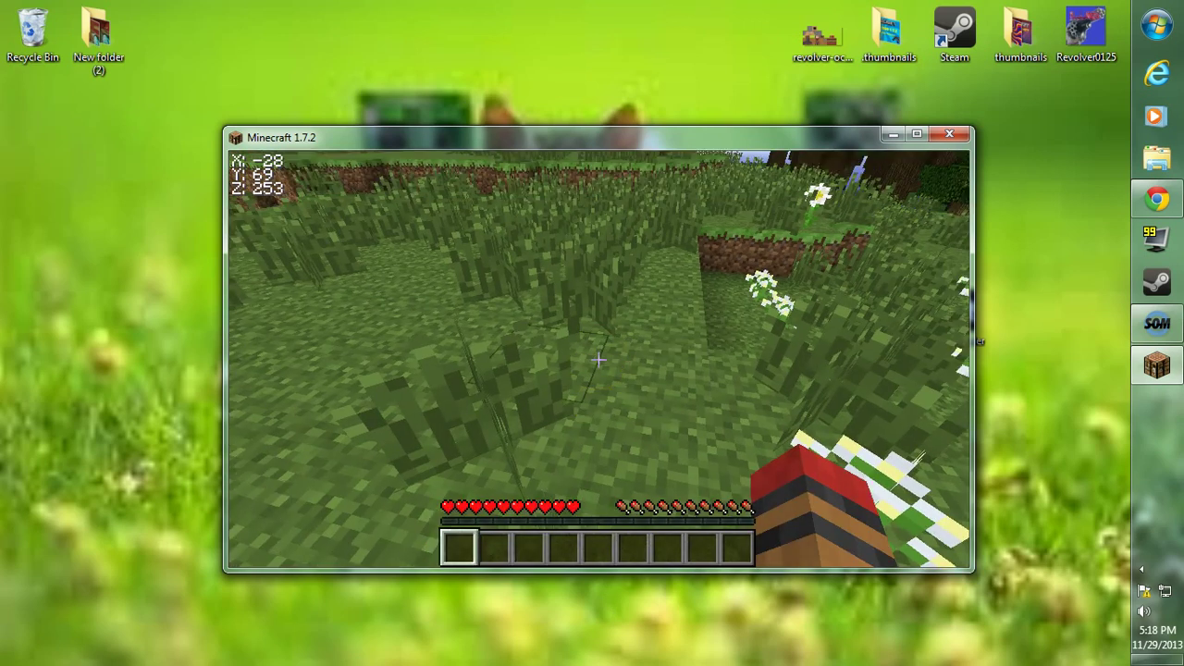
key(x)
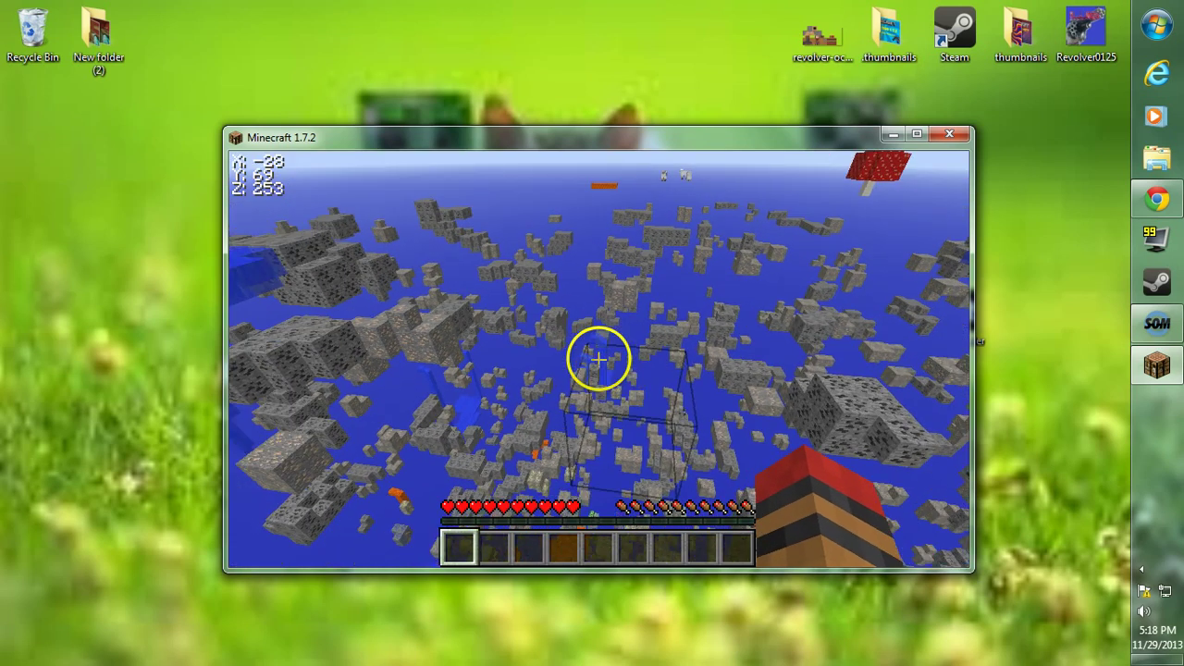
Step: Leave the world for the title screen and quit the game
key(Escape)
click(585, 451)
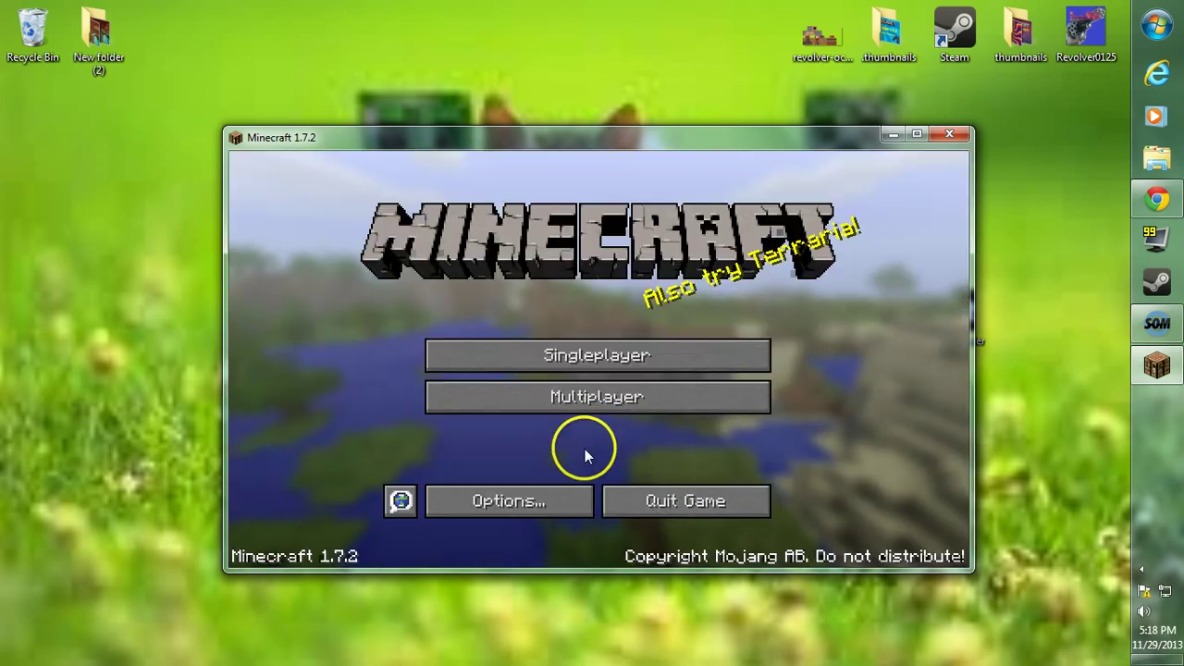
click(708, 504)
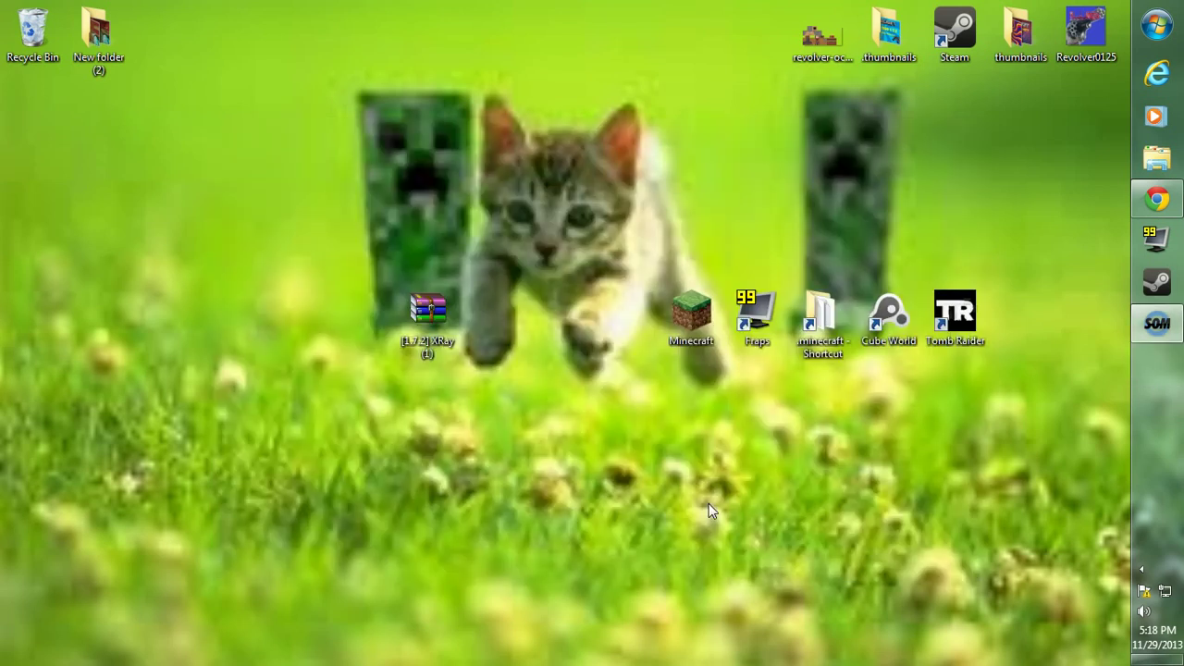
click(537, 523)
drag(577, 484, 1046, 201)
click(1046, 201)
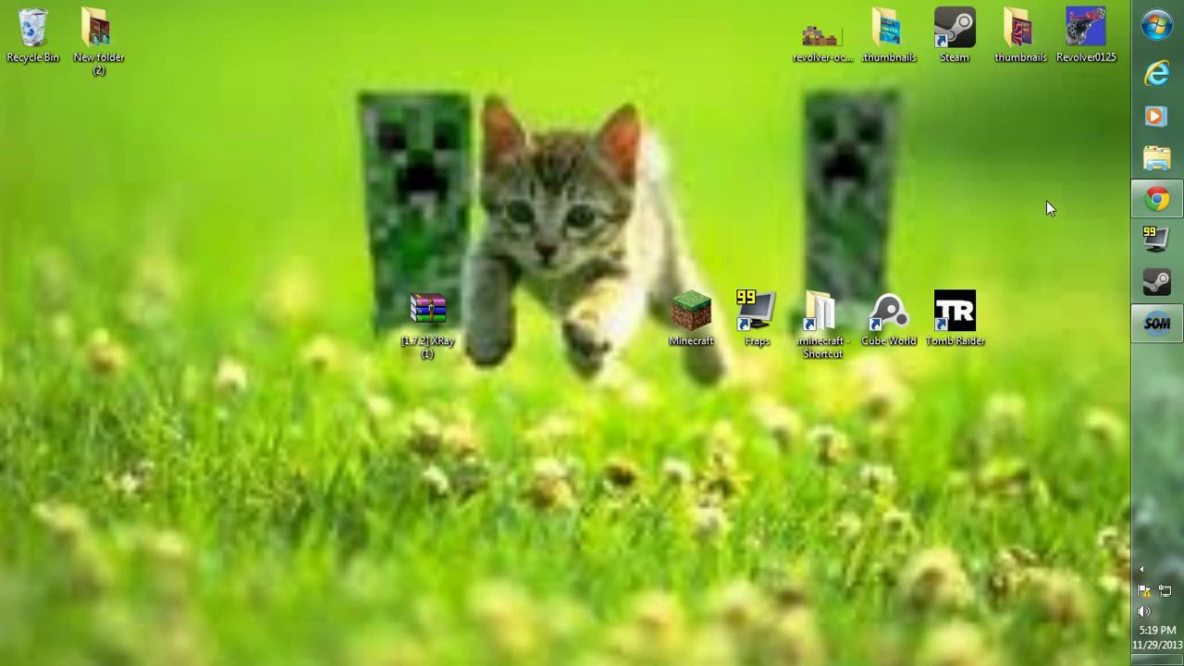
drag(1056, 194, 548, 529)
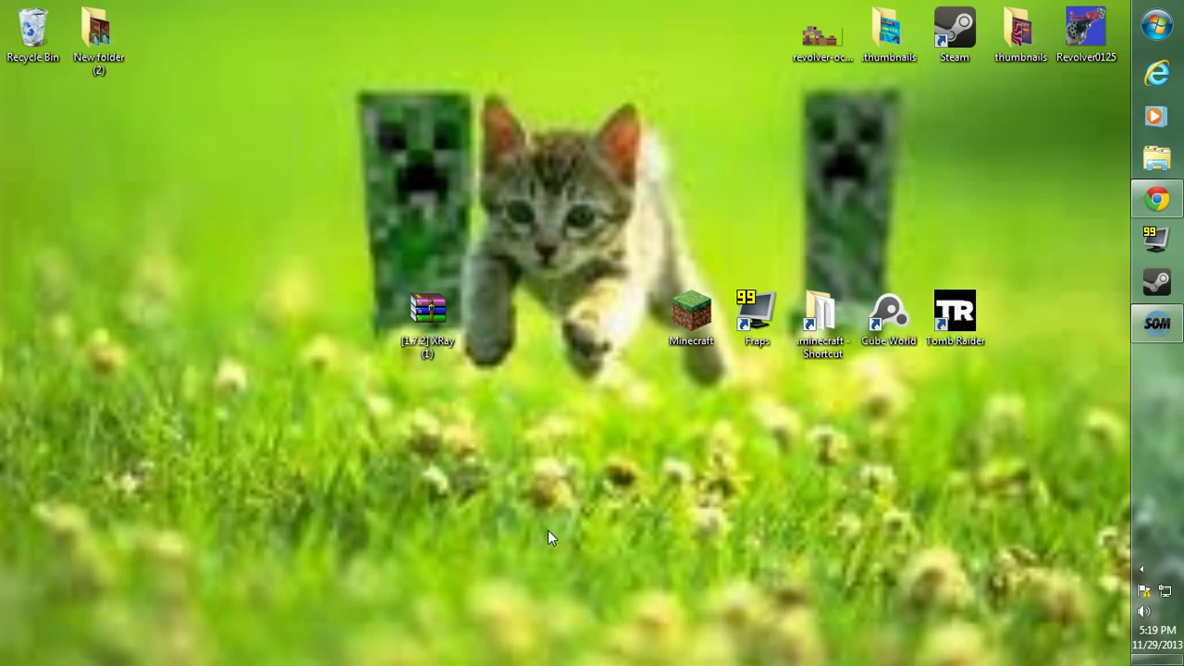